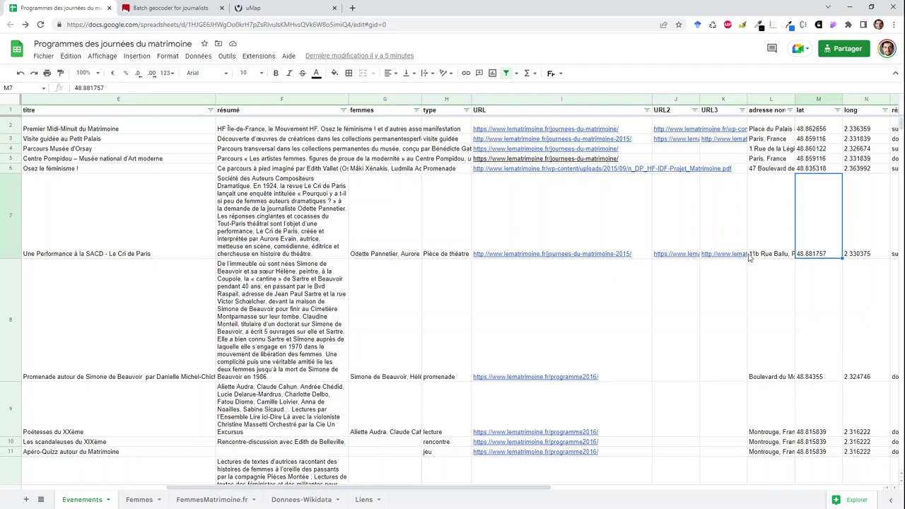
Examine the address, latitude, longitude and geocoding response columns down through the rows of the Evenements sheet
key(Left)
key(Down)
key(Down)
key(Down)
key(Down)
key(Down)
key(Down)
key(Down)
key(Down)
key(Down)
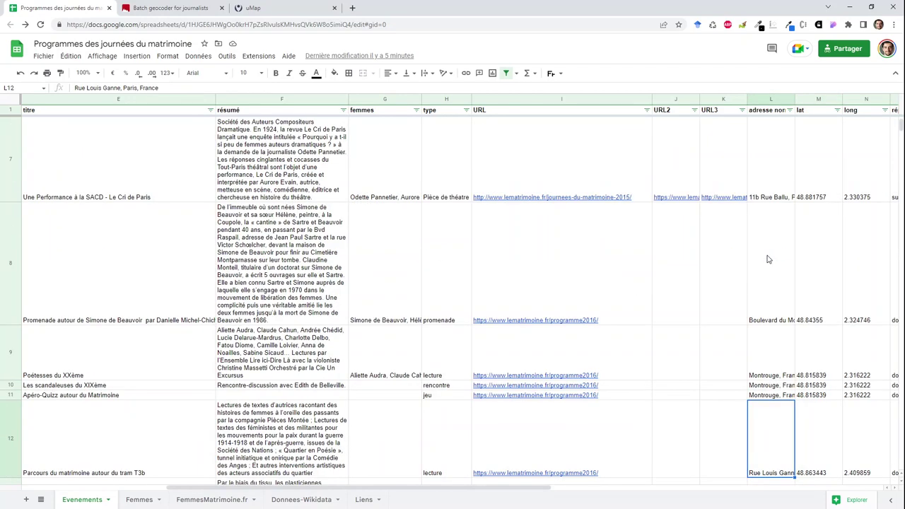
key(Down)
key(Down)
key(Down)
key(Down)
key(Down)
key(Down)
key(Down)
key(Down)
key(Down)
key(Down)
key(Down)
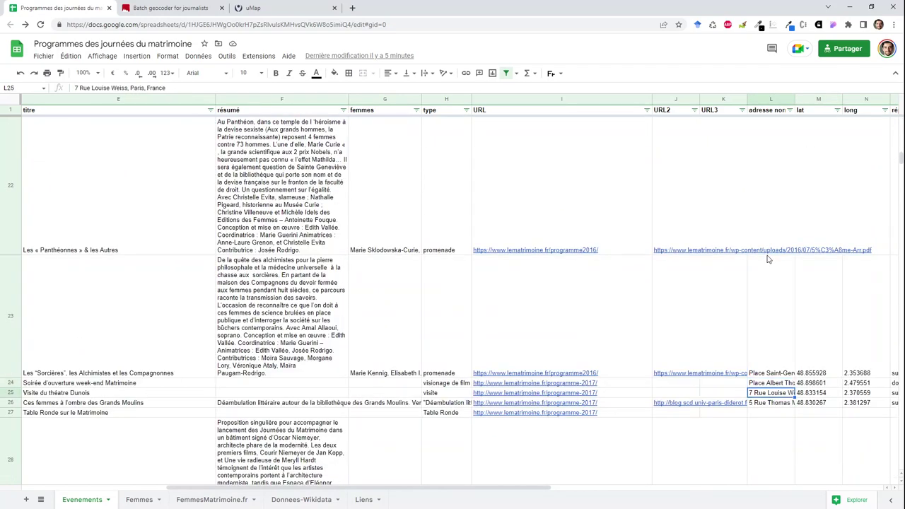
key(Down)
key(Down)
key(Down)
key(Down)
key(Down)
key(Down)
key(Down)
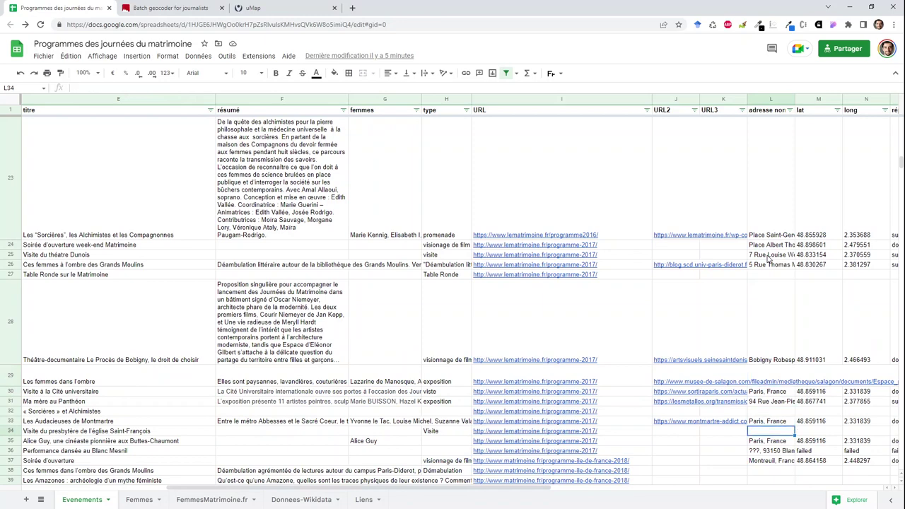
key(Right)
key(Right)
key(Right)
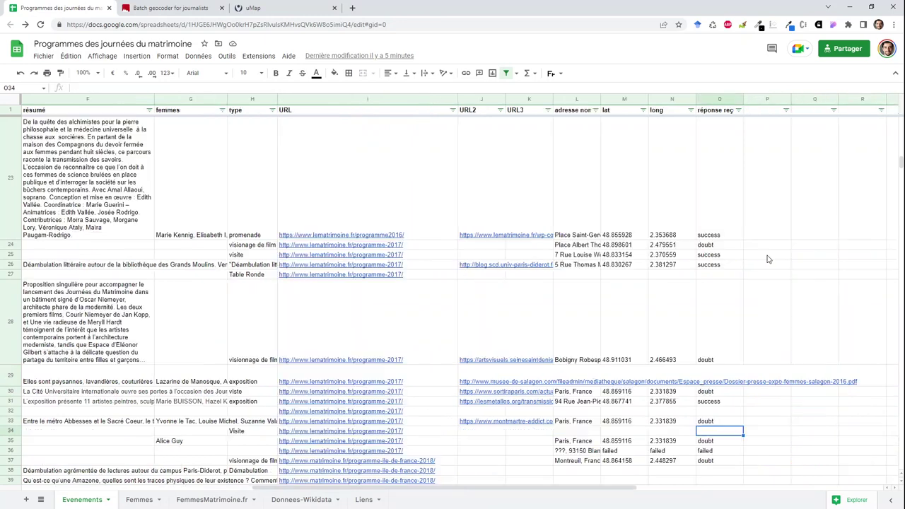
key(Page_Down)
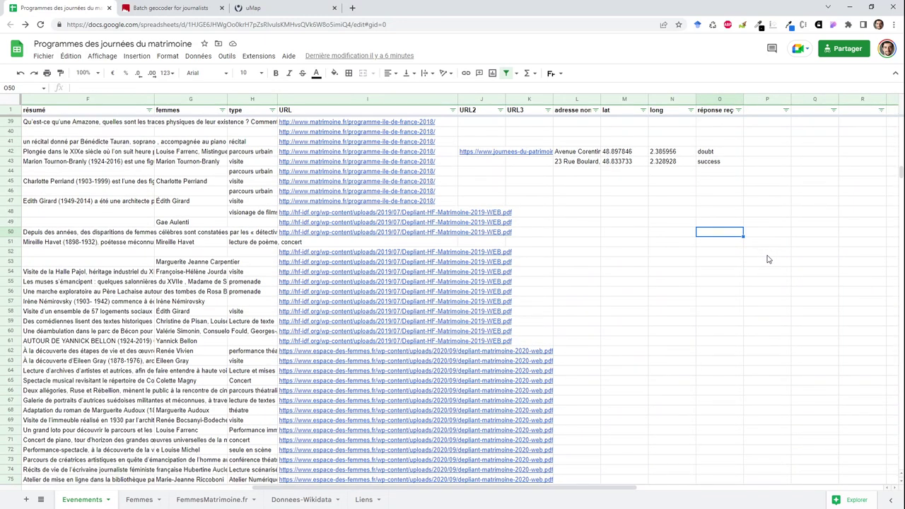
Copy the addresses in cells D46 to D68 of the Evenements sheet
click(219, 244)
key(Left)
key(Left)
key(Left)
key(Left)
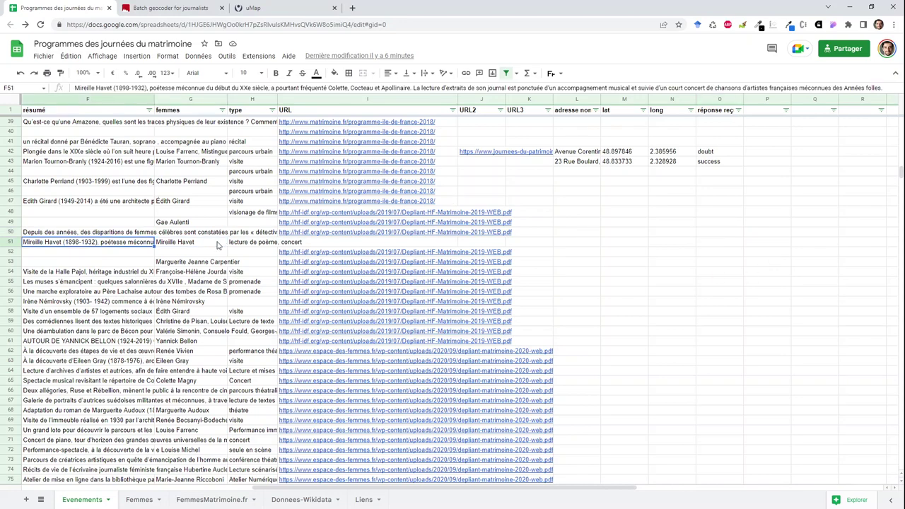
key(Left)
key(Left)
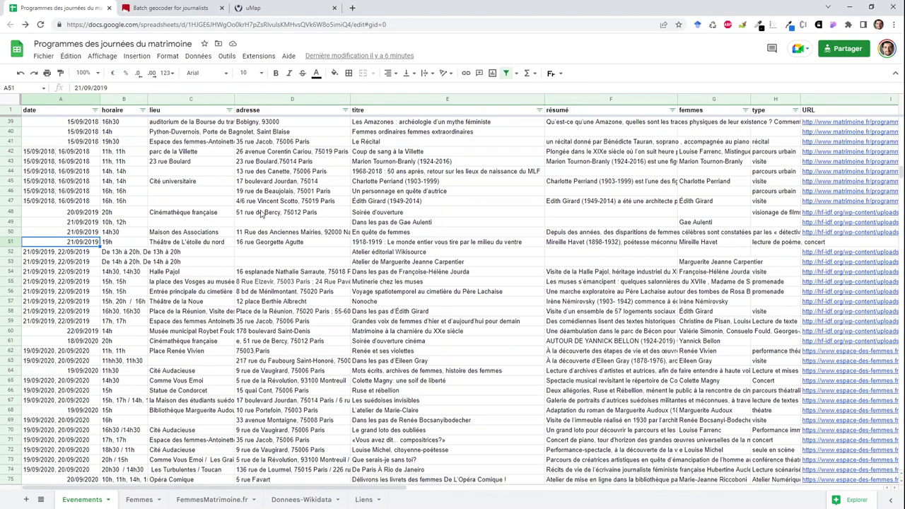
drag(272, 193, 266, 410)
key(ctrl+c)
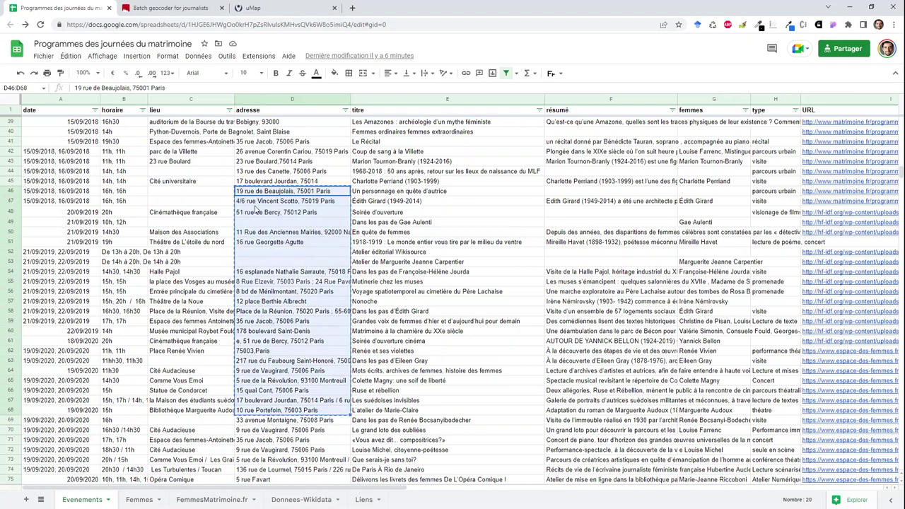
Switch to the Batch geocoder for journalists page and set the country to France
click(150, 9)
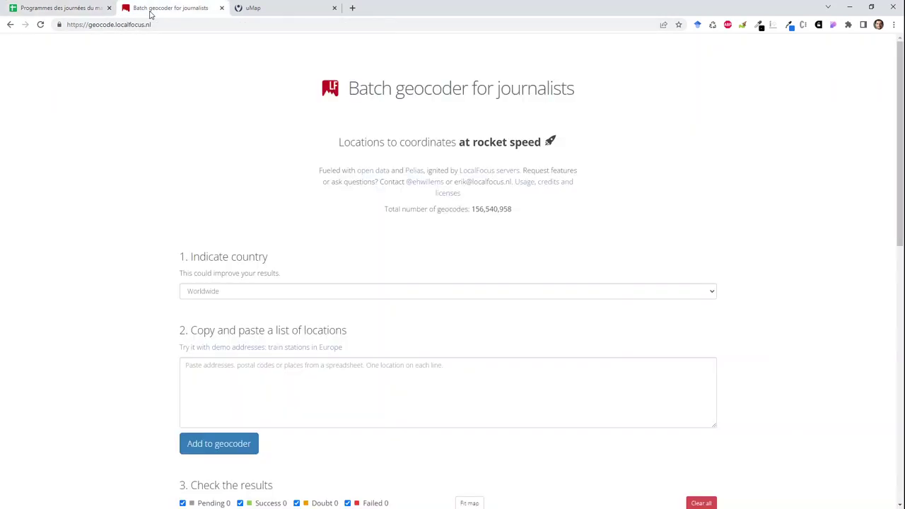
click(330, 292)
key(f)
key(f)
key(f)
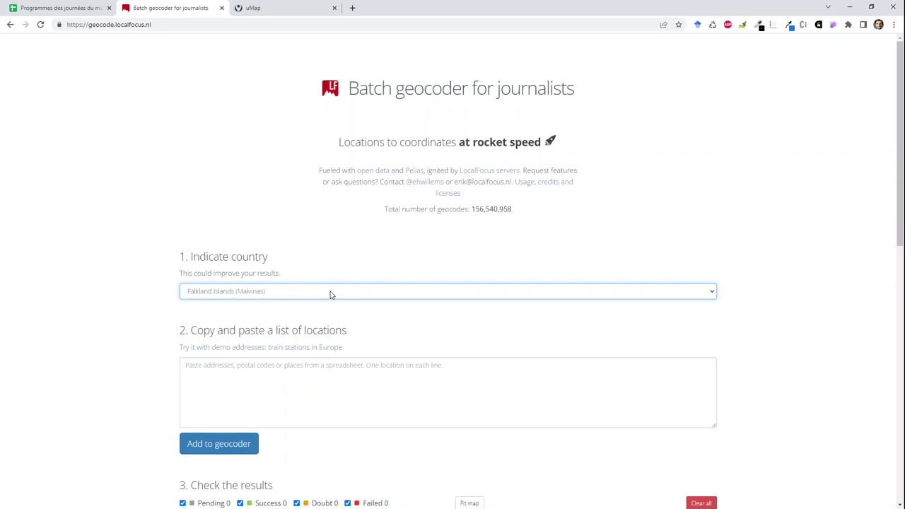
key(f)
key(f)
key(Up)
Paste the copied addresses into the list of locations and add them to the geocoder
click(311, 379)
key(ctrl+v)
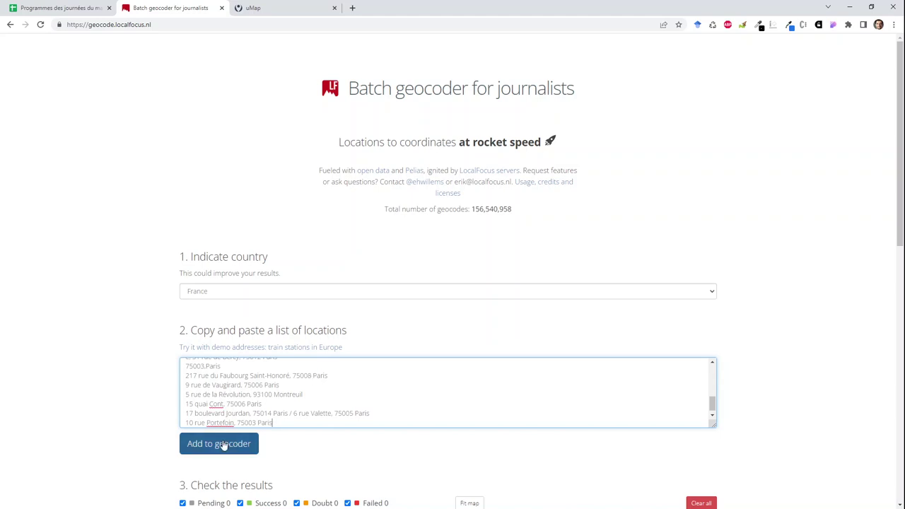
click(223, 445)
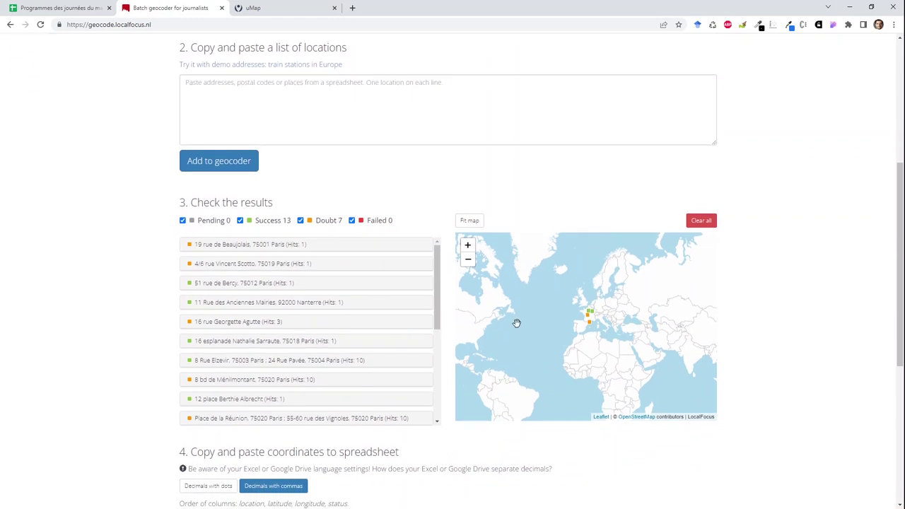
Open the doubtful marker in southern France and choose the Paris match for the Rue Georgette Agutte entry
scroll(586, 330, up, 1)
scroll(586, 330, up, 3)
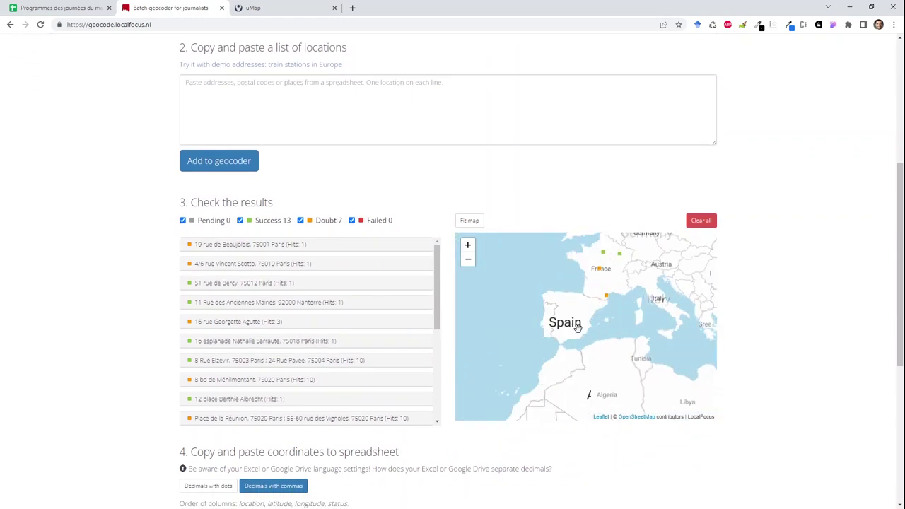
drag(599, 297, 584, 308)
scroll(573, 333, up, 1)
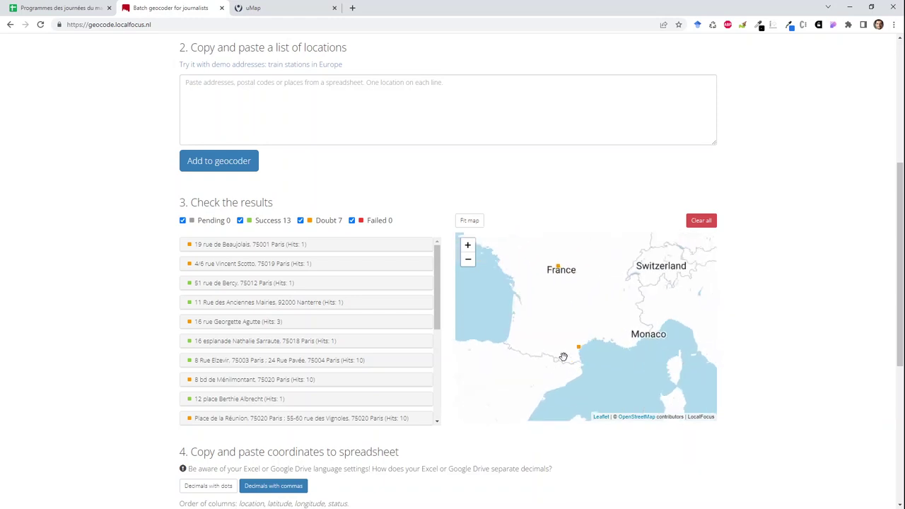
click(590, 342)
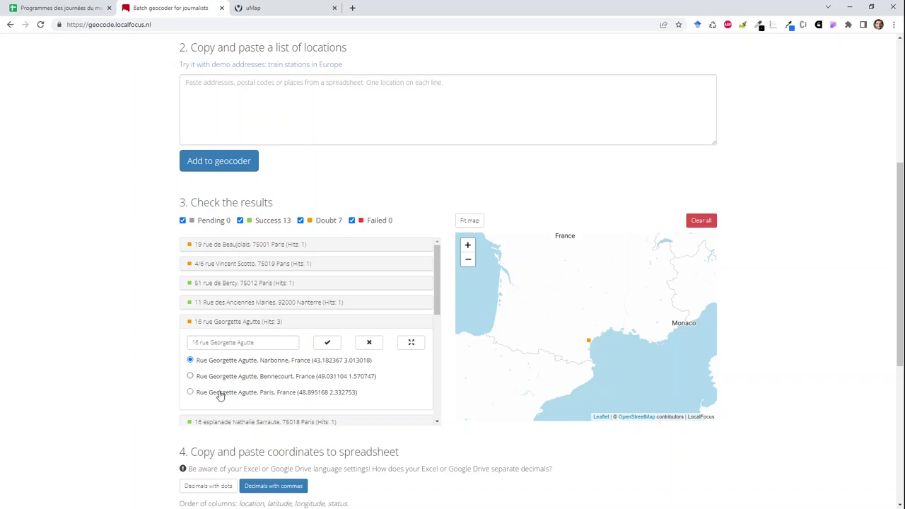
Open the doubtful marker in central France and choose the Paris match at 48.869125 2.35545 for the boulevard Saint-Denis entry
drag(580, 262, 557, 380)
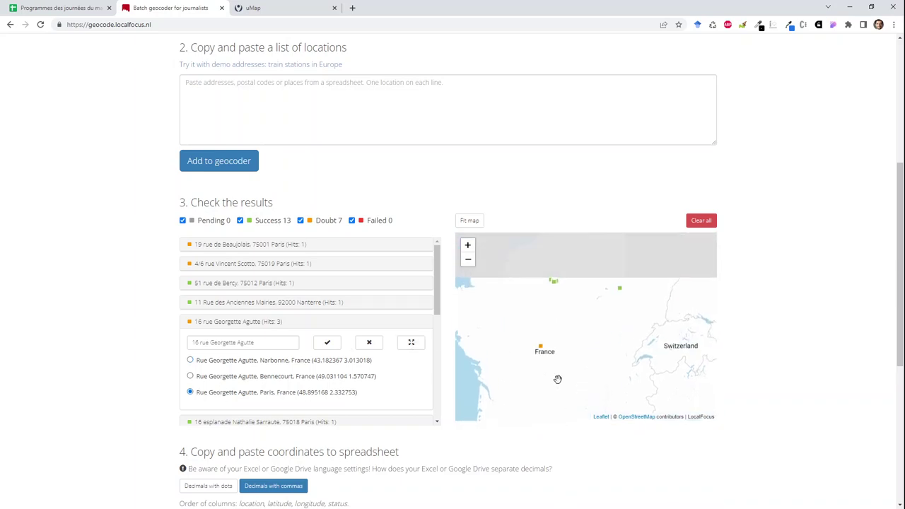
drag(555, 312, 559, 338)
scroll(545, 377, up, 2)
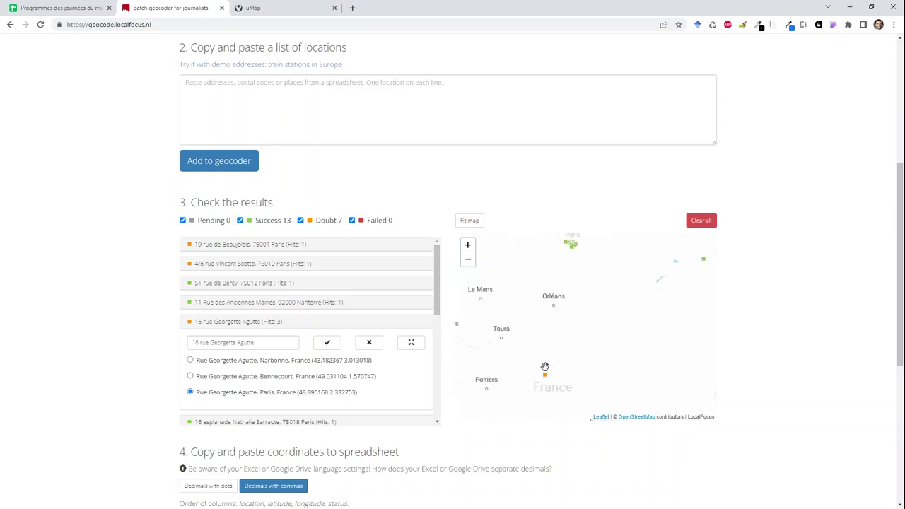
click(546, 381)
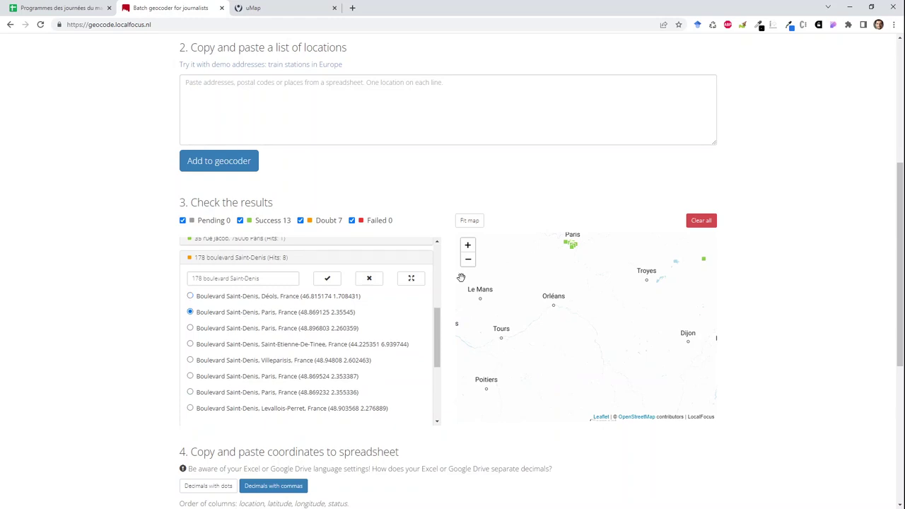
Open the stray marker west of Nancy, remove the leading "e, " from its Rue de Bercy address, geocode it again and select the Paris match
drag(637, 285, 559, 363)
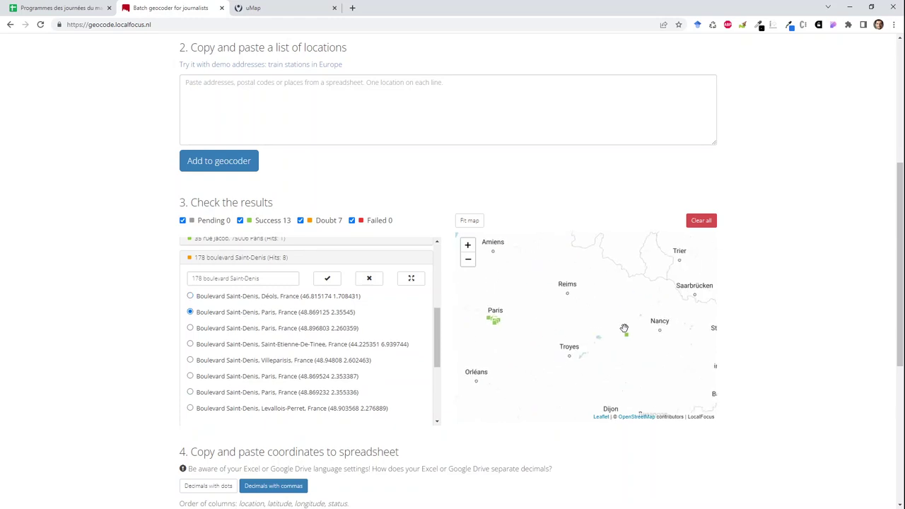
click(627, 337)
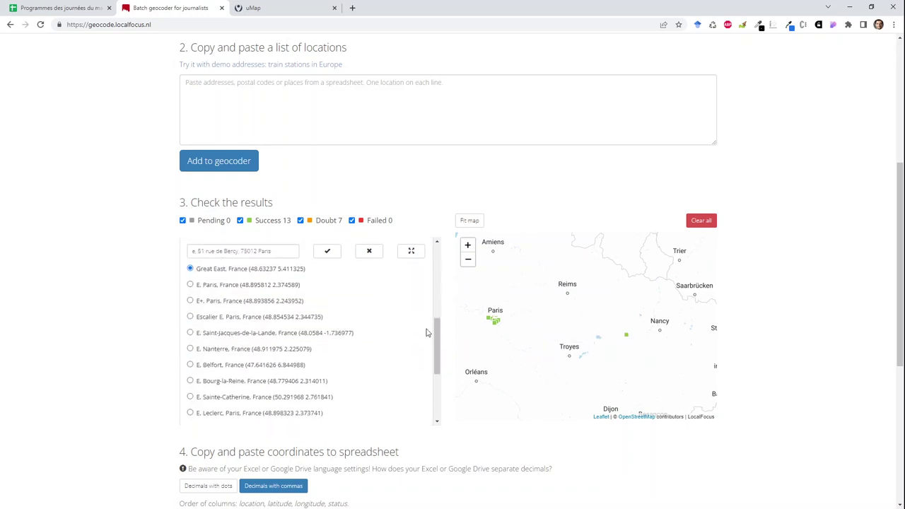
mouse_move(438, 331)
mouse_down()
mouse_move(437, 347)
mouse_move(433, 318)
mouse_up()
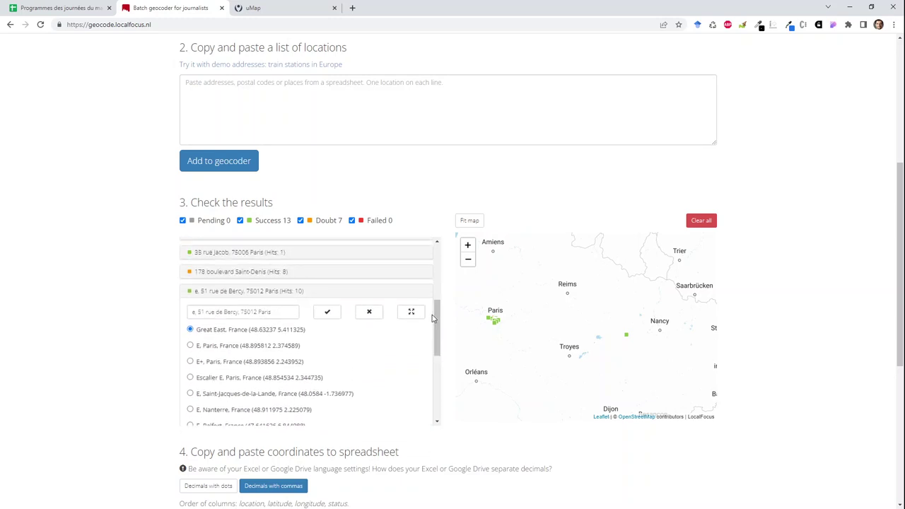
click(192, 313)
key(Delete)
key(Delete)
key(Delete)
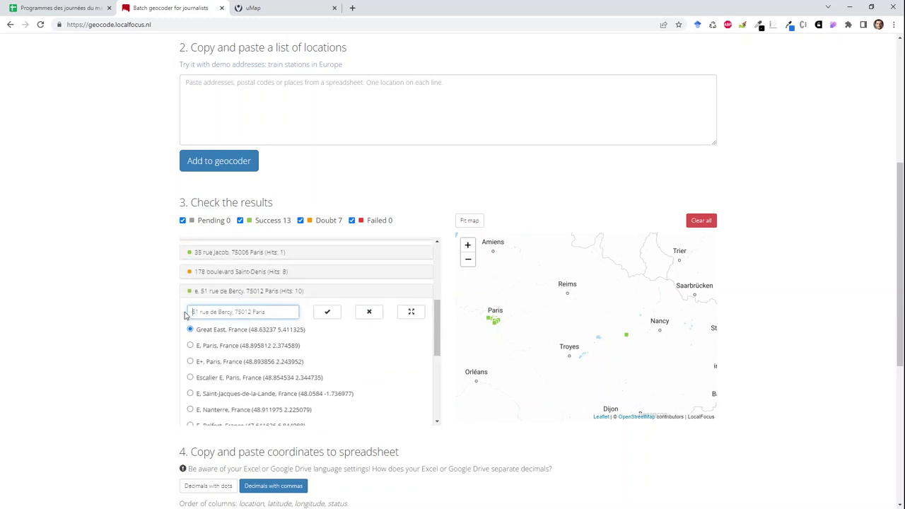
key(Return)
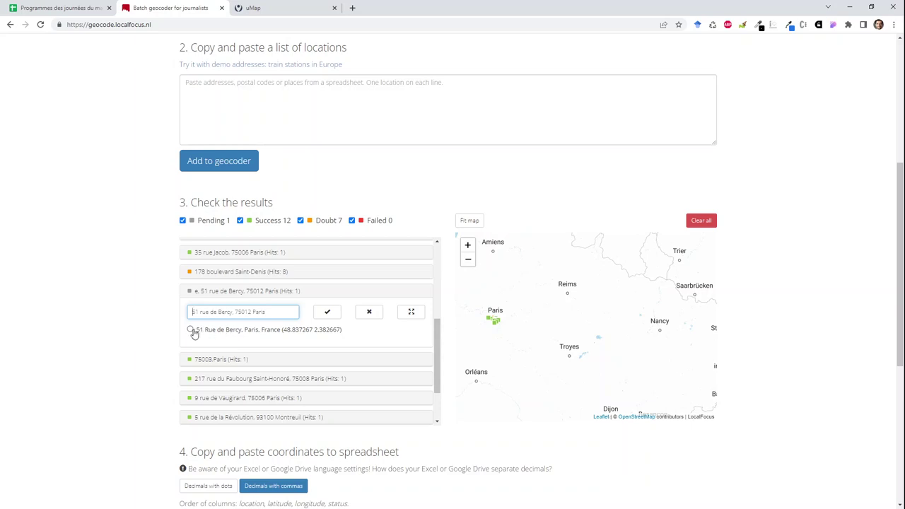
click(190, 331)
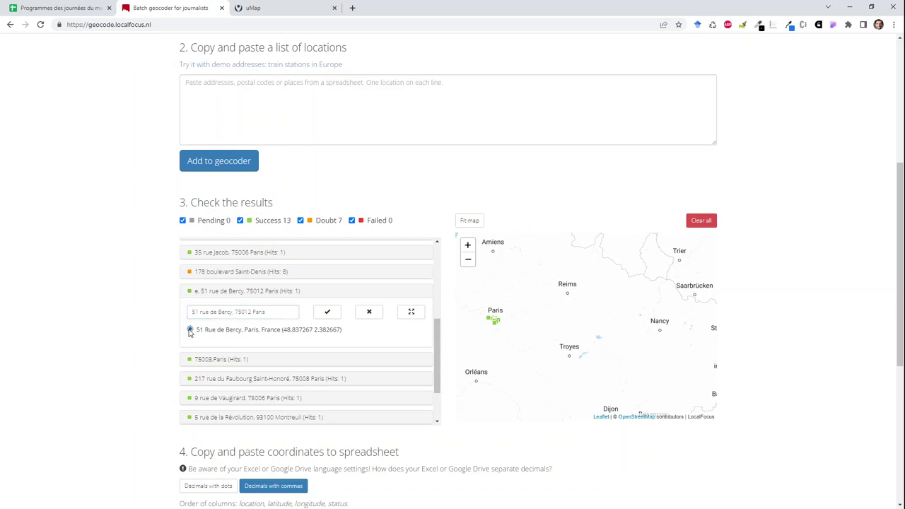
Inspect the markers around Paris on the map and open the result located in Nanterre
drag(530, 318, 618, 333)
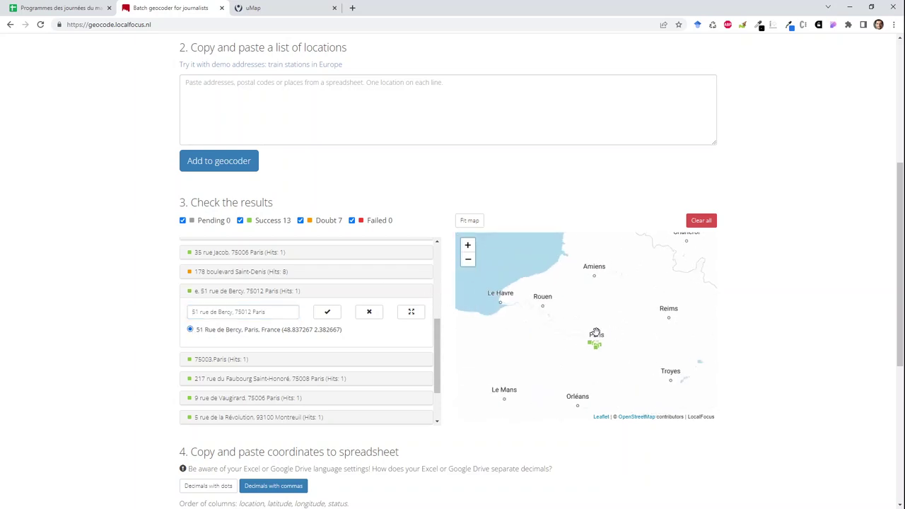
double_click(596, 333)
double_click(586, 345)
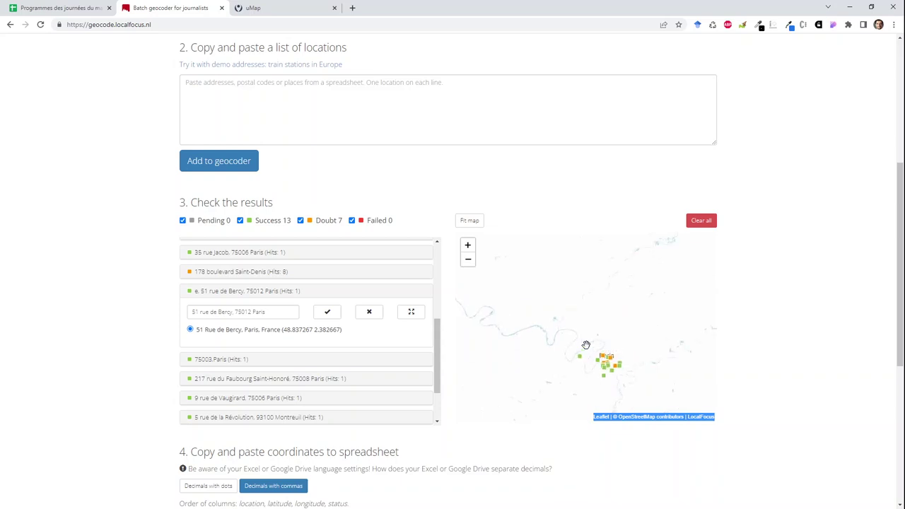
scroll(558, 327, up, 1)
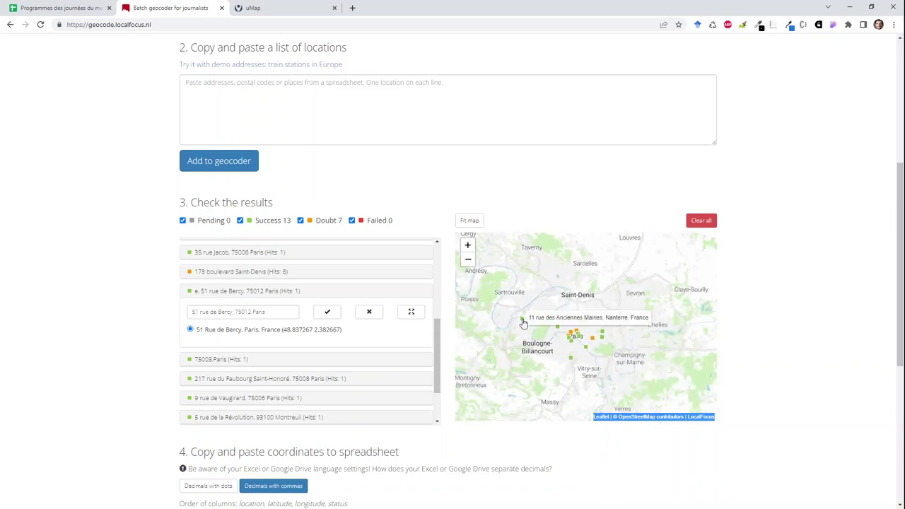
click(523, 323)
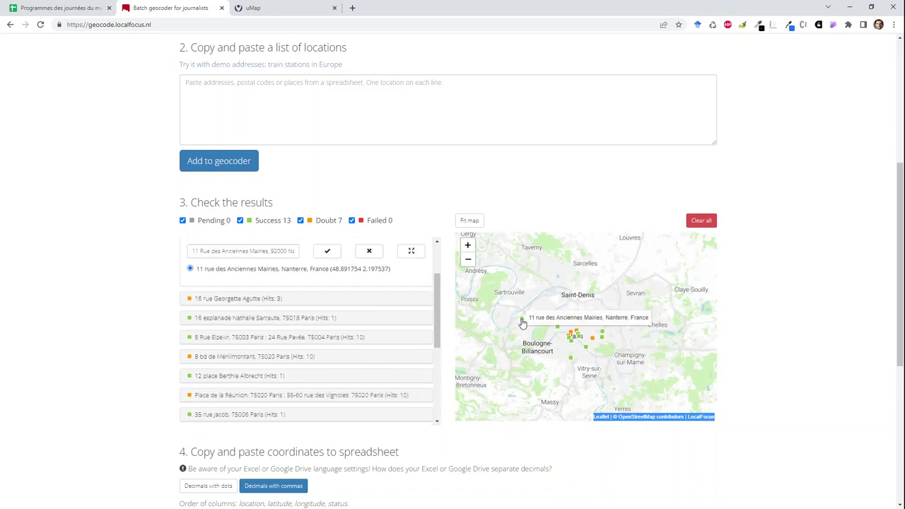
Spell out "bd" as "boulevard" in the Ménilmontant entry, geocode it again and select the Paris match at 48.864939 2.384878
click(322, 357)
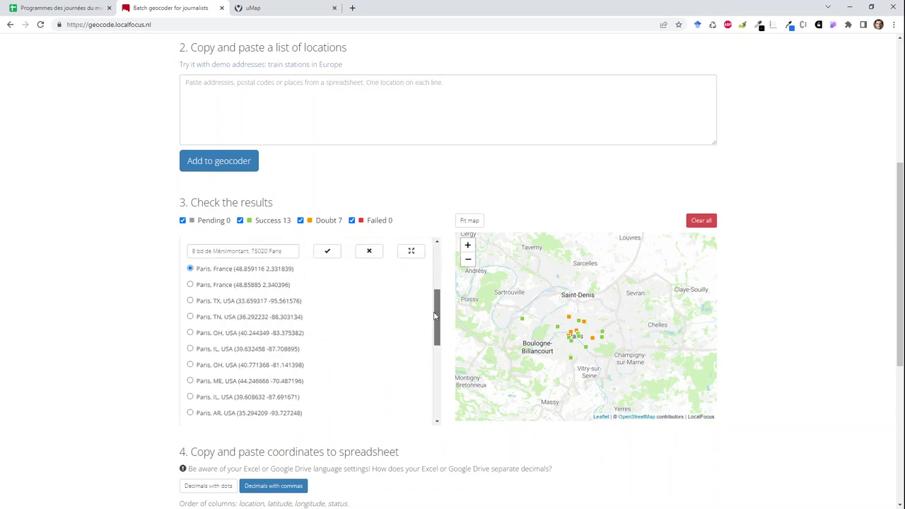
drag(436, 316, 427, 300)
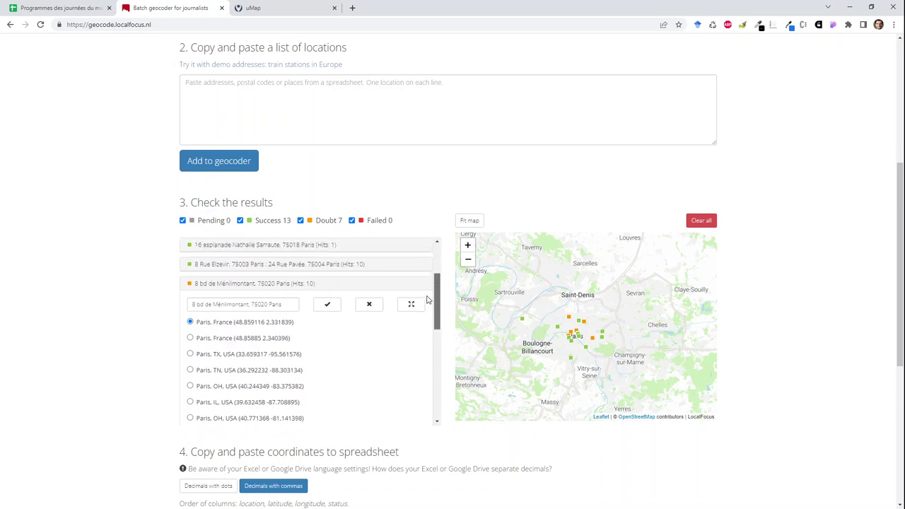
click(202, 307)
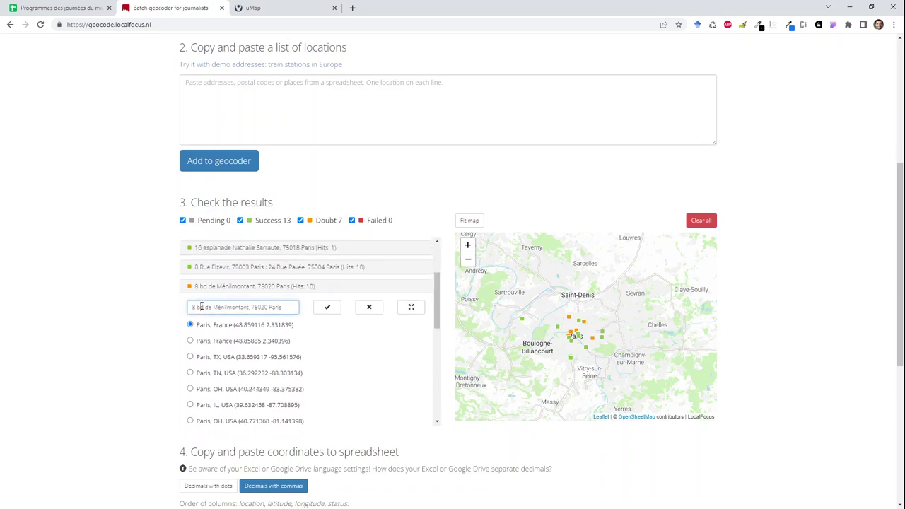
text(oulevar)
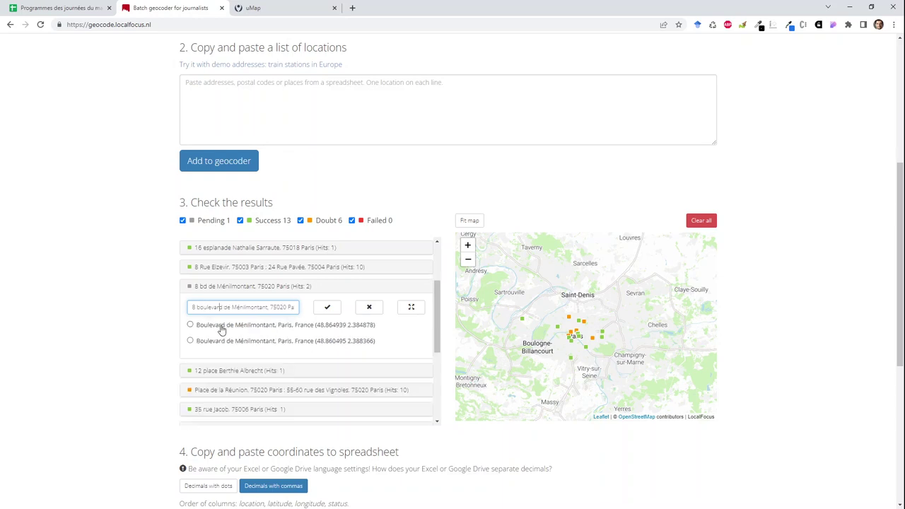
click(221, 330)
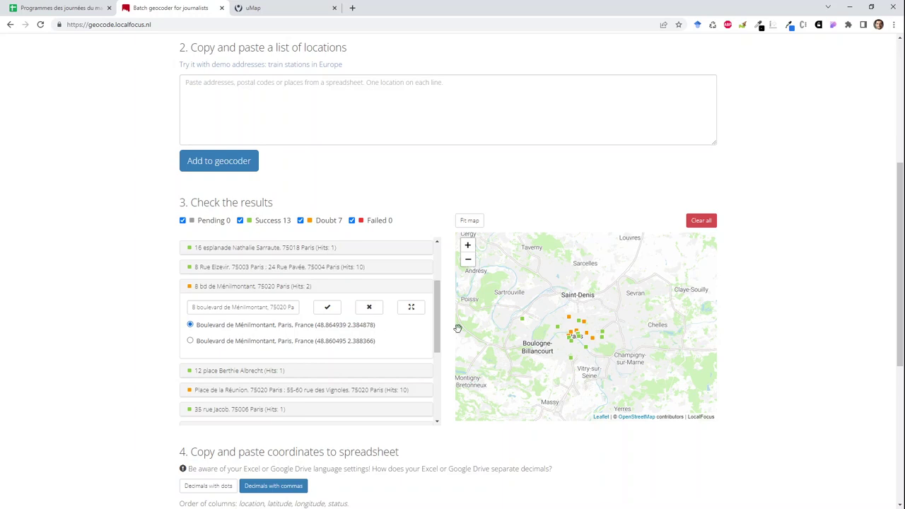
Review the candidate matches for the boulevard Saint-Denis entry and the remaining results at the end of the list
drag(439, 320, 436, 368)
click(317, 305)
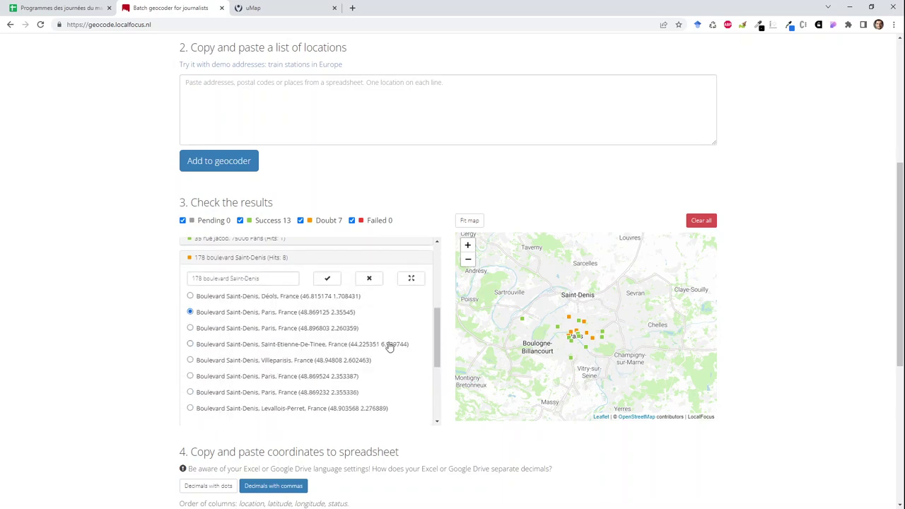
drag(438, 337, 437, 394)
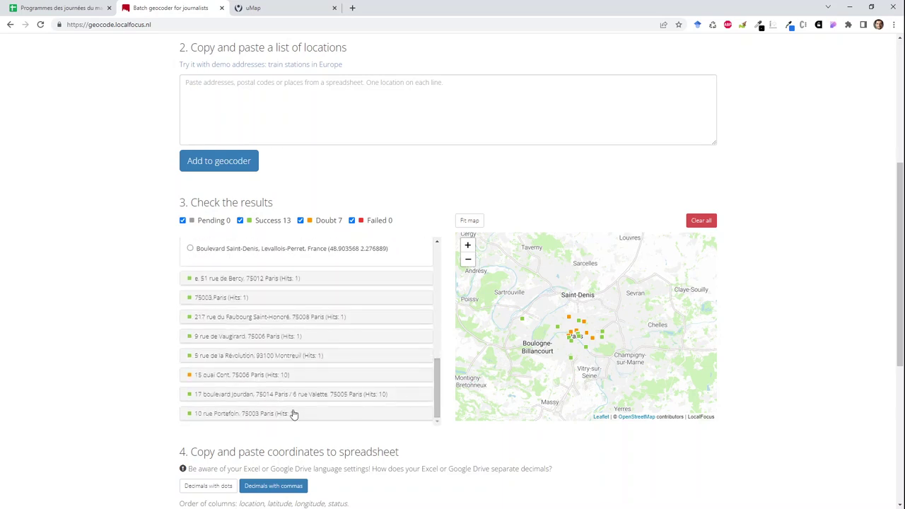
Correct "quai Cont" to "quai Conti" in the 15 quai Cont entry, geocode it again and select the Paris match at 48.859116 2.331839
click(226, 373)
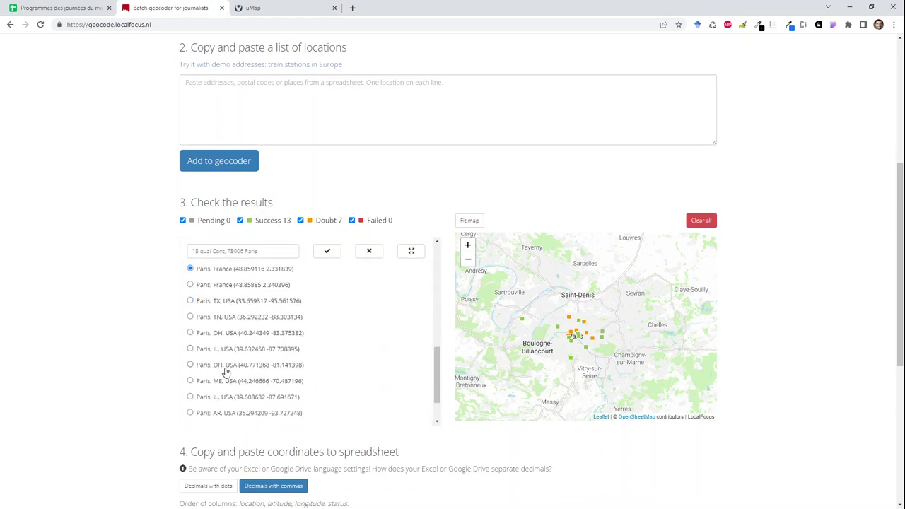
drag(219, 251, 224, 253)
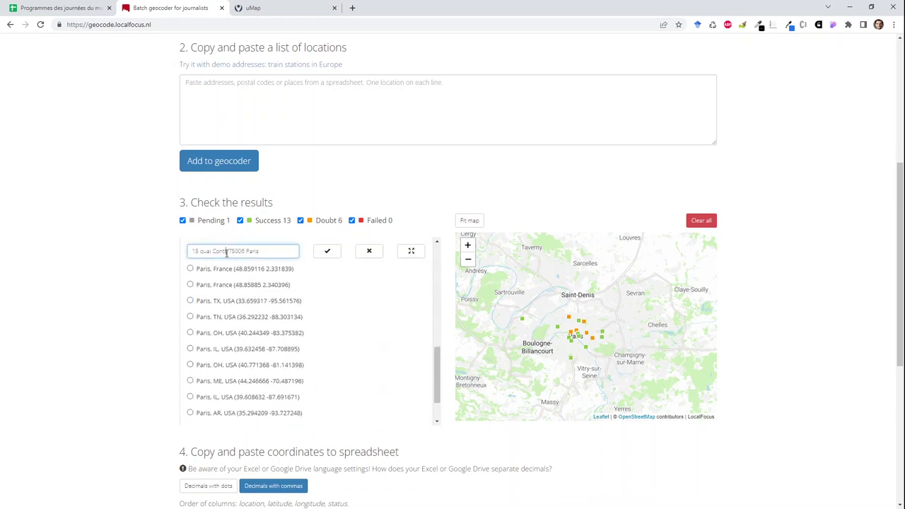
text(,)
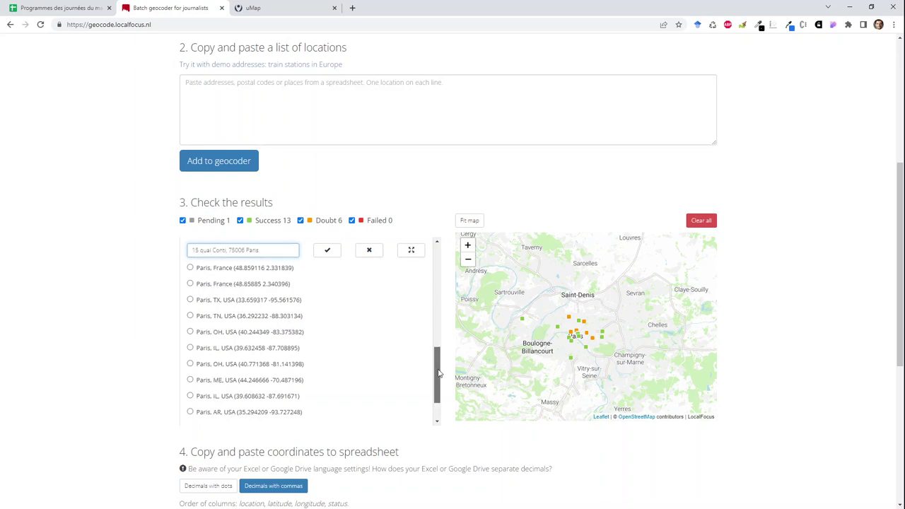
drag(435, 374, 436, 344)
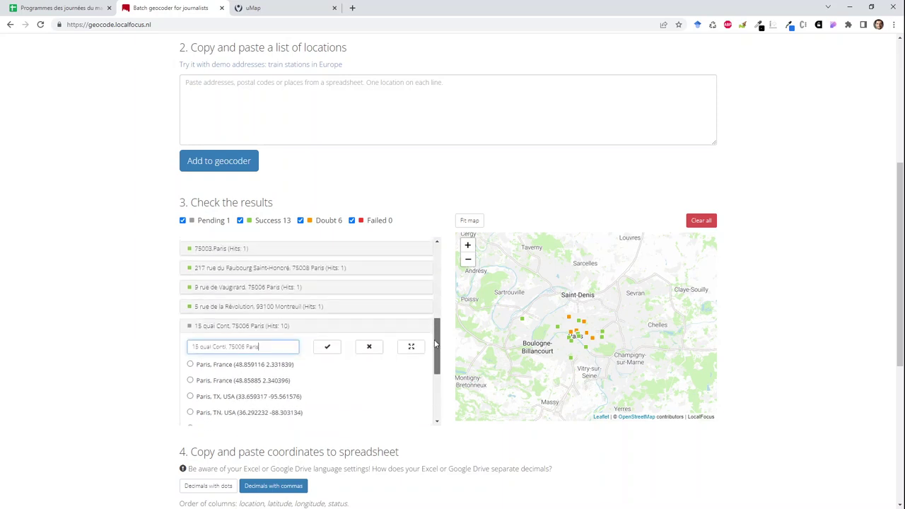
click(328, 346)
click(282, 346)
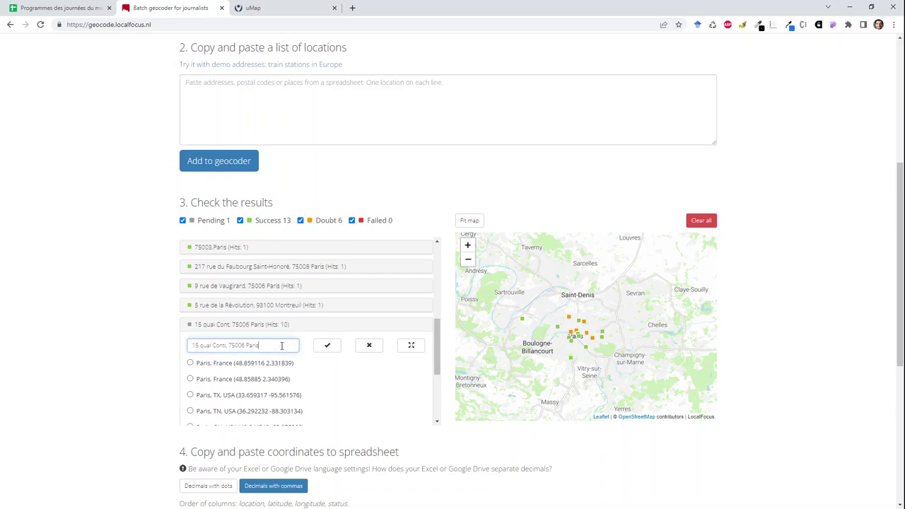
drag(438, 344, 444, 367)
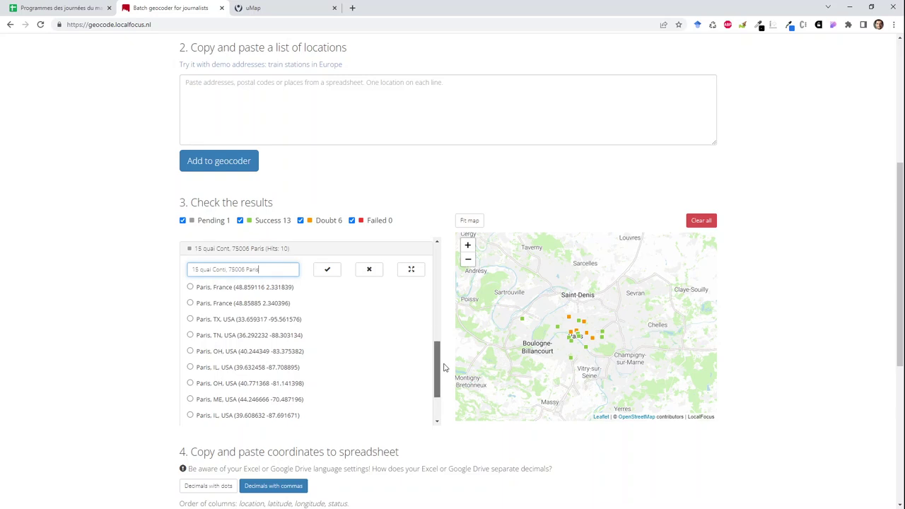
click(260, 288)
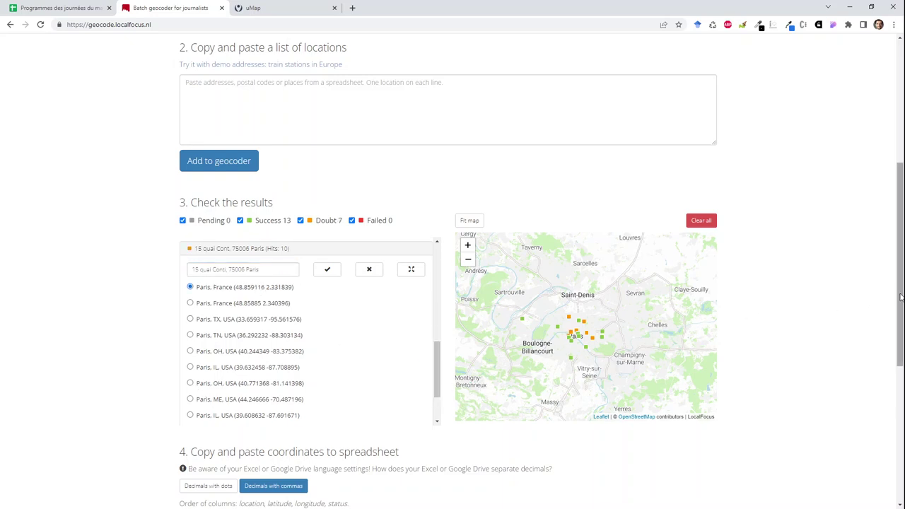
Examine the geocoder's coordinate output, then switch to the spreadsheet and check the decimal format in the Evenements sheet's lat and long columns
drag(902, 296, 901, 396)
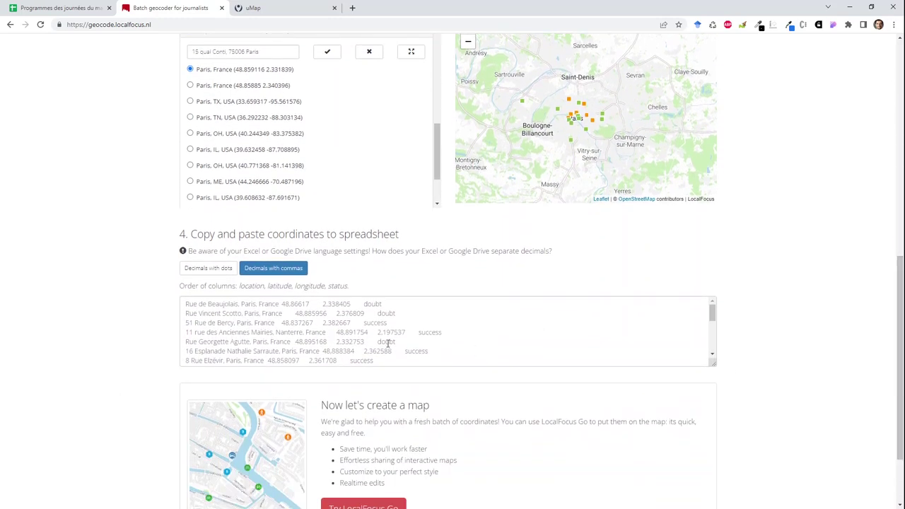
click(78, 8)
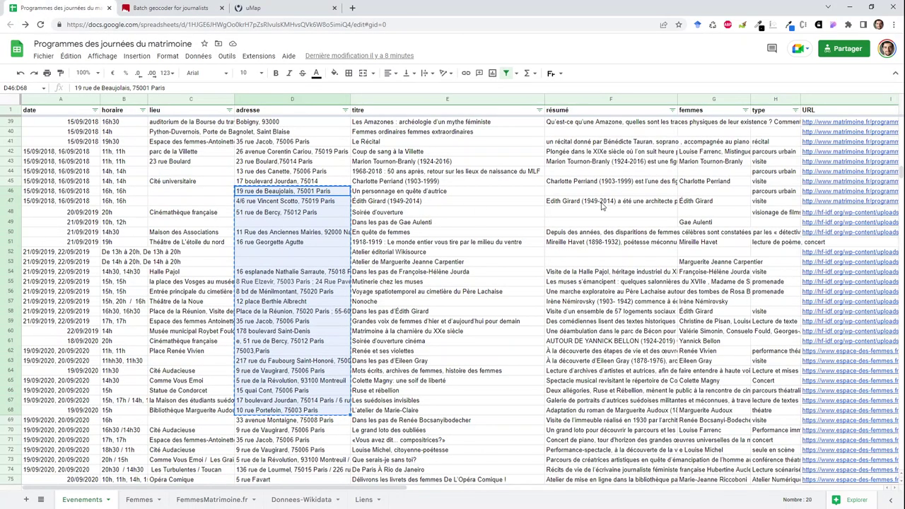
click(601, 205)
key(Right)
key(Right)
key(Right)
key(Right)
key(Up)
key(Right)
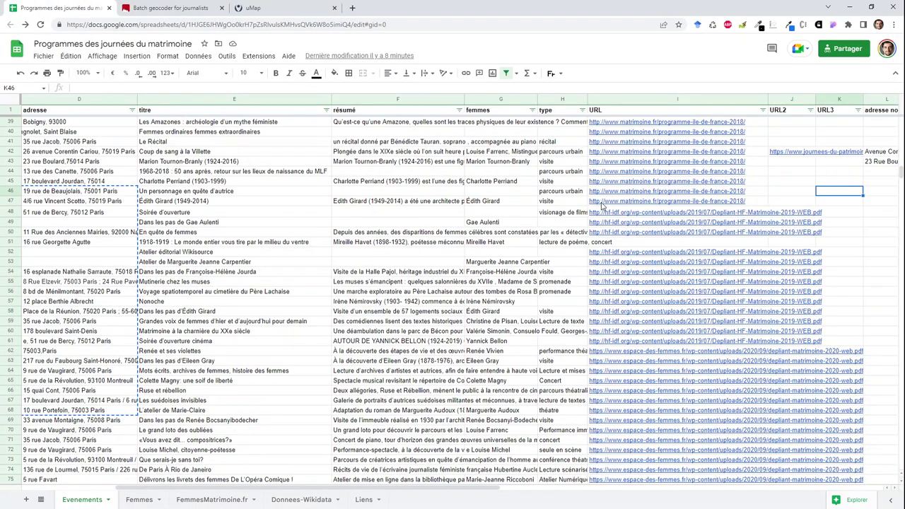
key(Right)
key(Right)
key(Right)
key(Right)
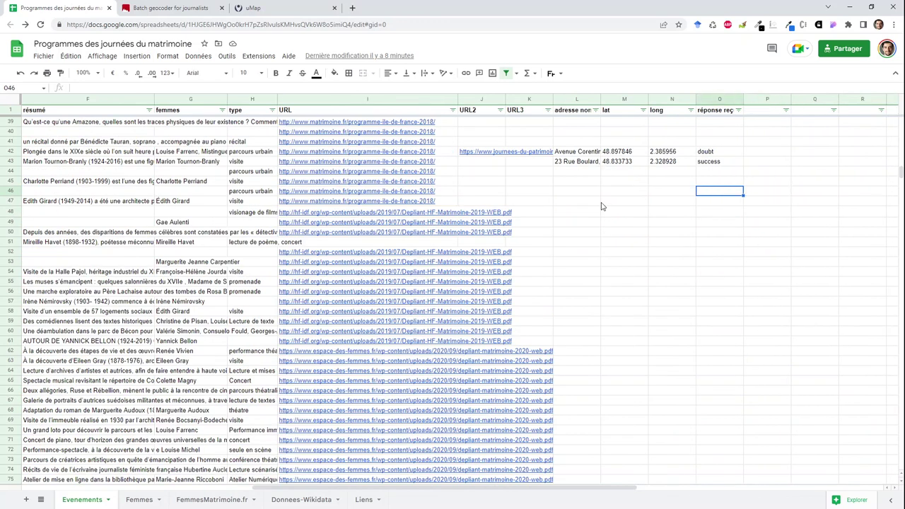
key(Left)
key(Left)
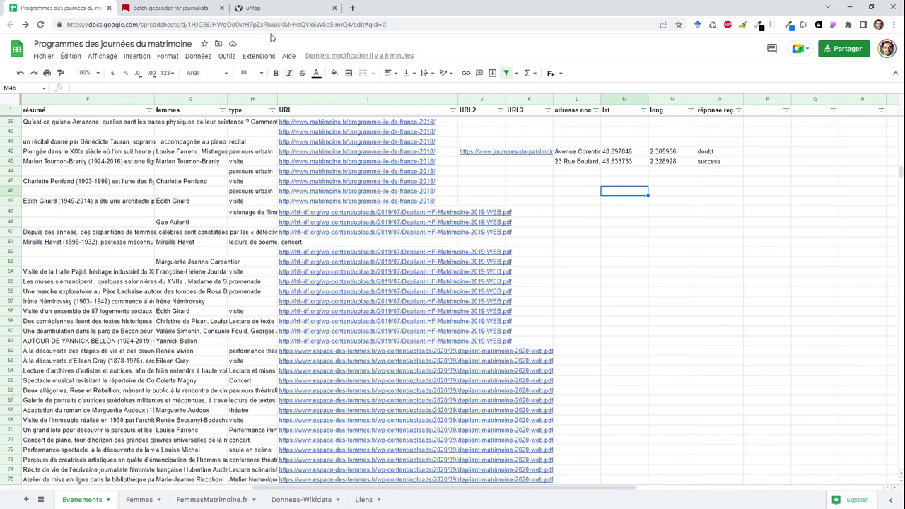
Return to the batch geocoder, set the coordinate output to decimals with dots and copy the whole result list
click(201, 13)
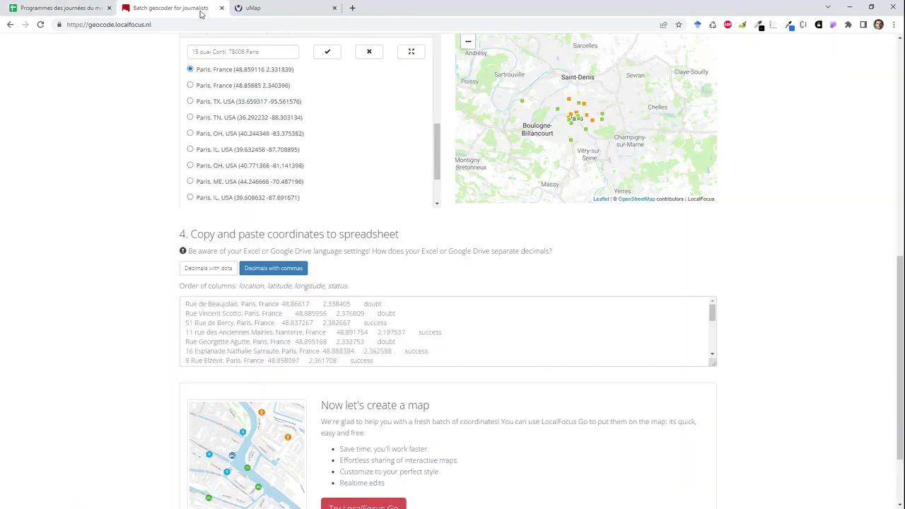
click(259, 304)
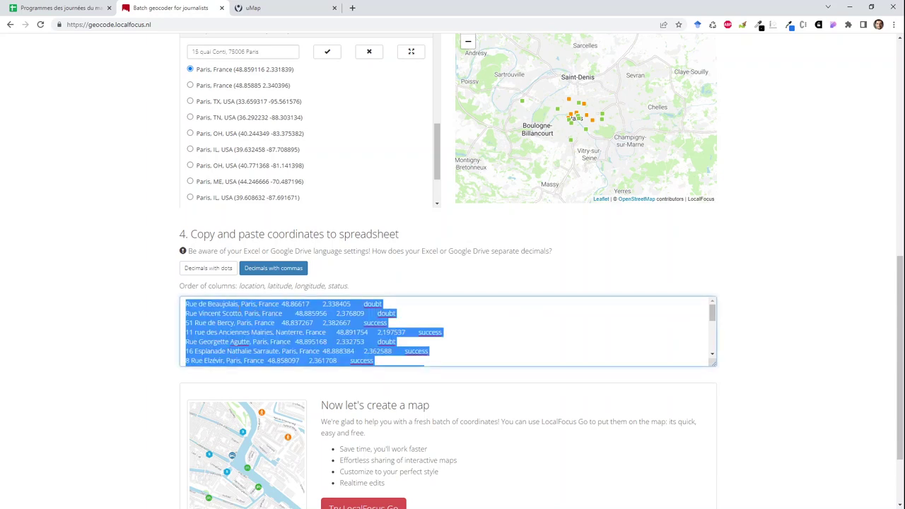
click(232, 271)
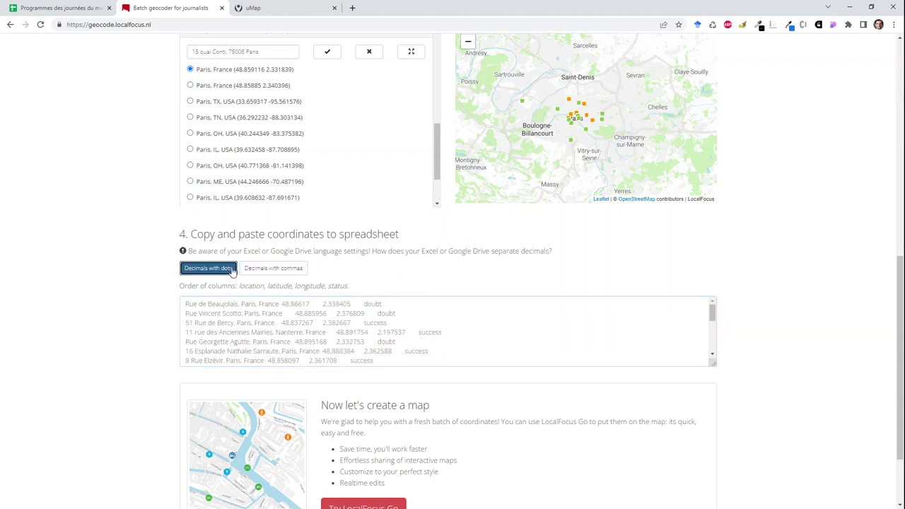
click(228, 310)
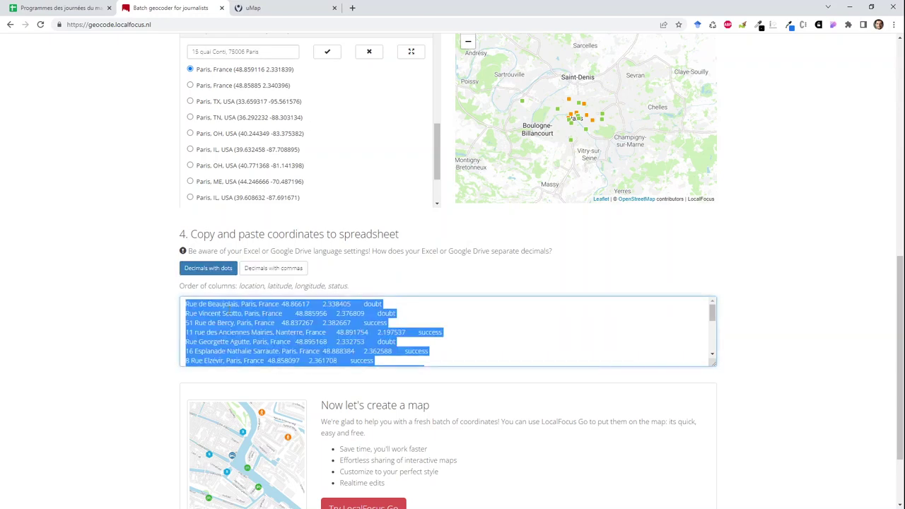
Switch to the spreadsheet and paste the geocoded results into the Evenements sheet starting at cell L46, level with the first submitted address
click(68, 10)
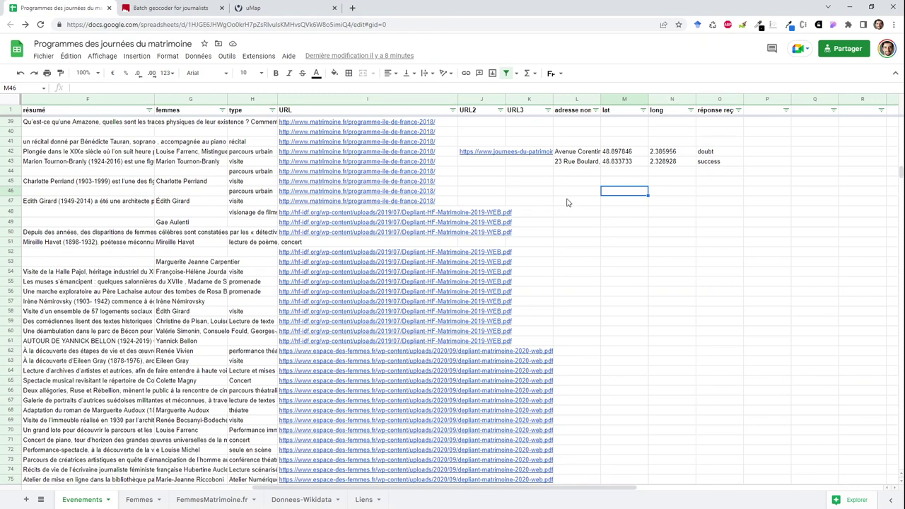
click(567, 201)
key(Left)
key(Left)
key(Left)
key(Left)
key(Left)
key(Left)
key(Left)
key(Left)
key(Left)
key(Left)
key(Left)
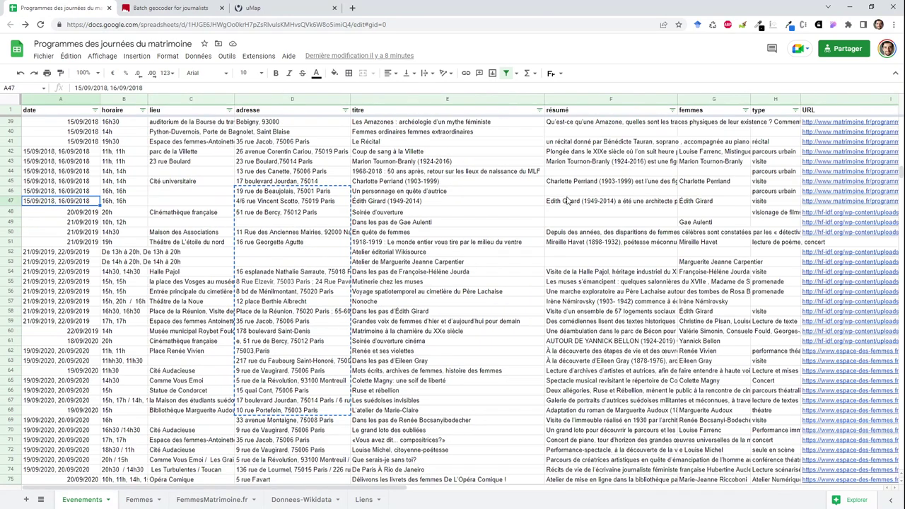
key(Up)
key(Right)
key(Right)
key(Right)
key(Right)
key(Right)
key(Right)
key(Right)
key(Right)
key(Right)
key(Right)
key(Right)
key(Right)
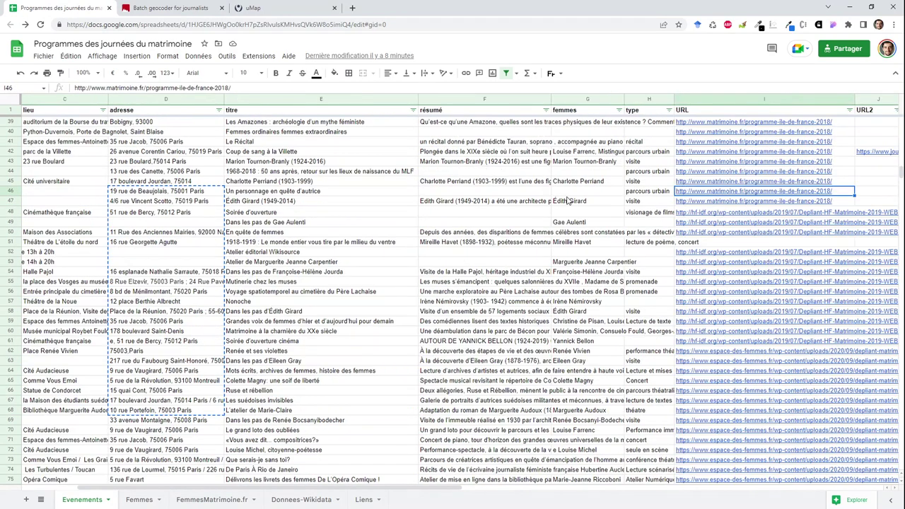
key(Right)
key(Right)
key(Right)
key(Left)
key(Left)
key(Left)
key(Left)
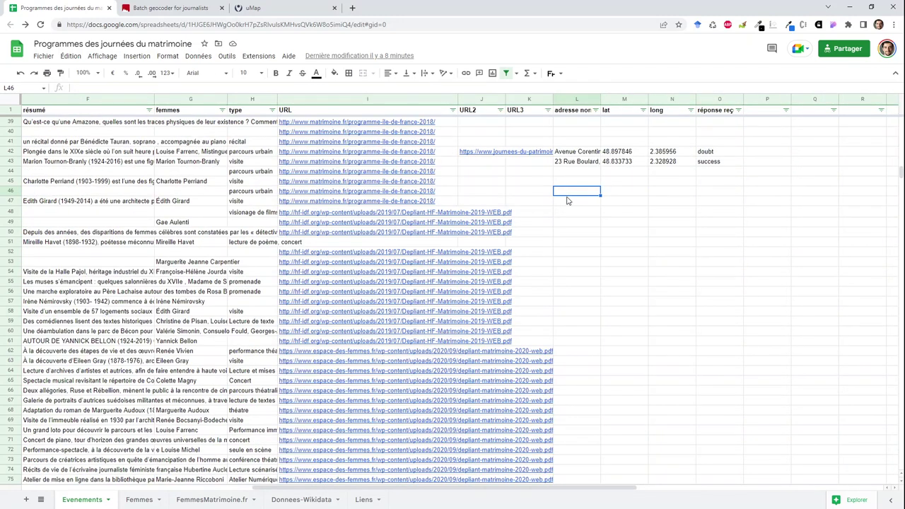
key(Left)
key(Right)
key(ctrl+v)
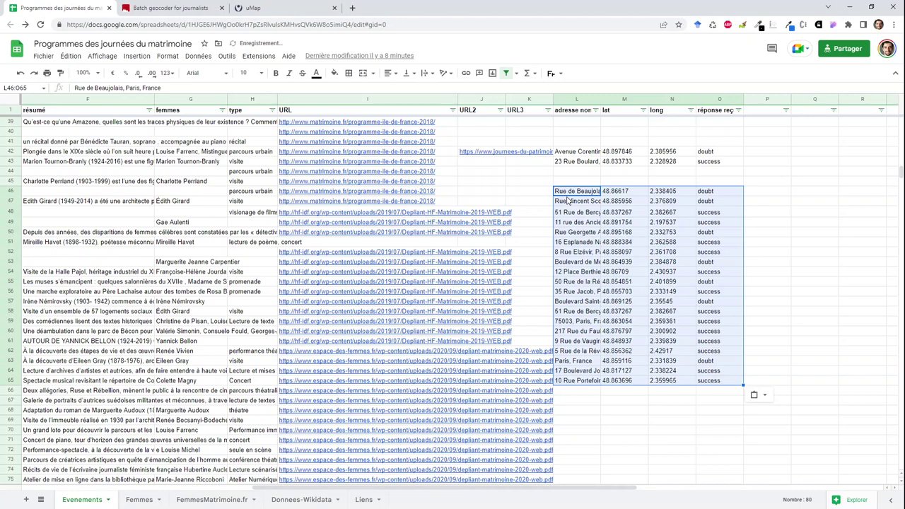
Go to the end of the pasted results and compare row 65 with the event data in the same row
key(ctrl+Down)
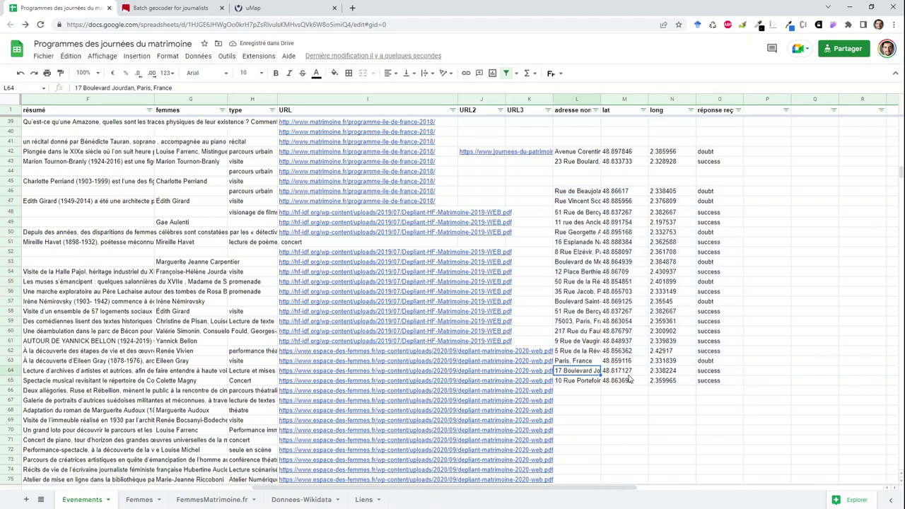
key(Left)
key(Left)
key(Left)
key(ctrl+Left)
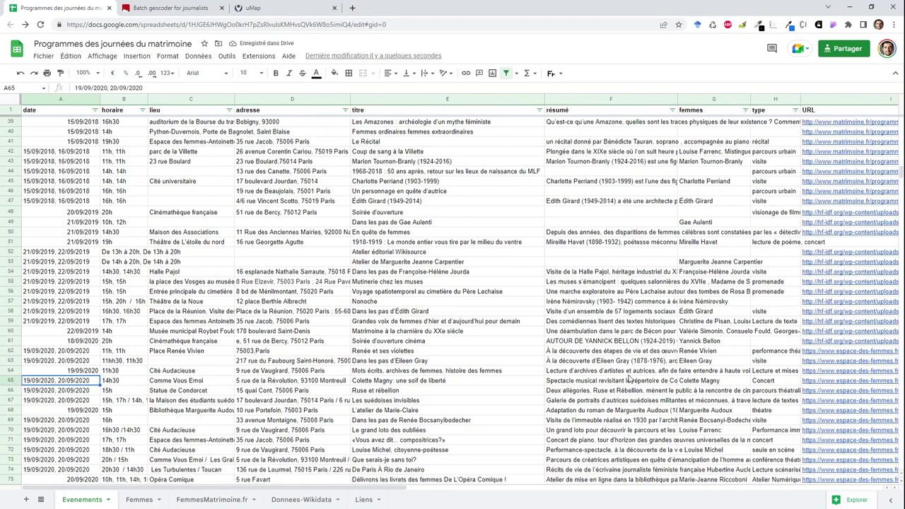
key(Right)
key(Right)
key(Right)
key(Right)
key(Right)
key(Right)
key(Right)
key(Right)
key(Right)
key(Right)
key(Right)
key(Right)
key(Right)
key(Right)
key(Right)
key(Right)
key(Right)
key(Right)
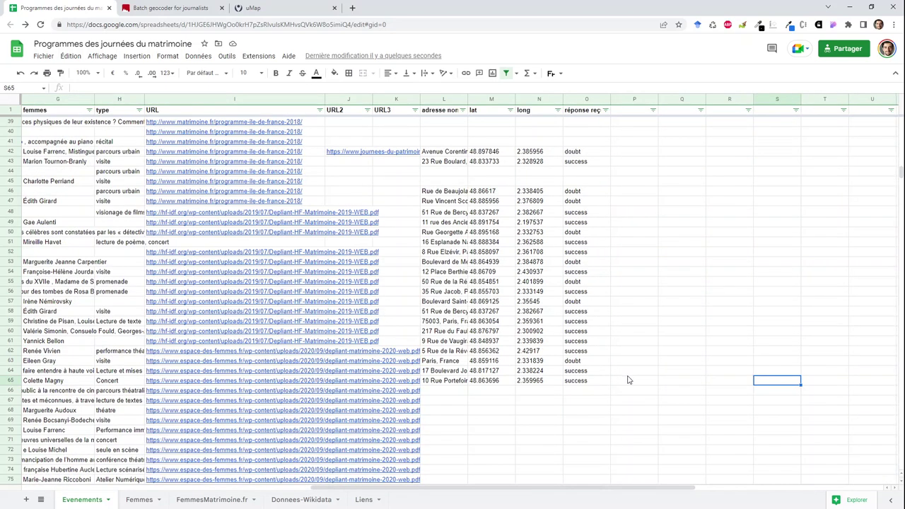
Read the full normalized address in L65 and compare it with the original adresse values in rows 64 and 65
double_click(461, 380)
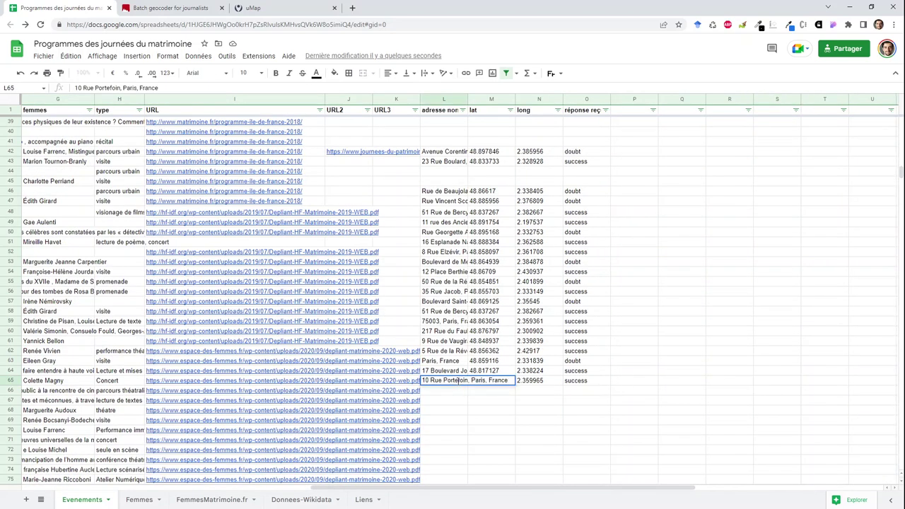
double_click(465, 373)
key(Escape)
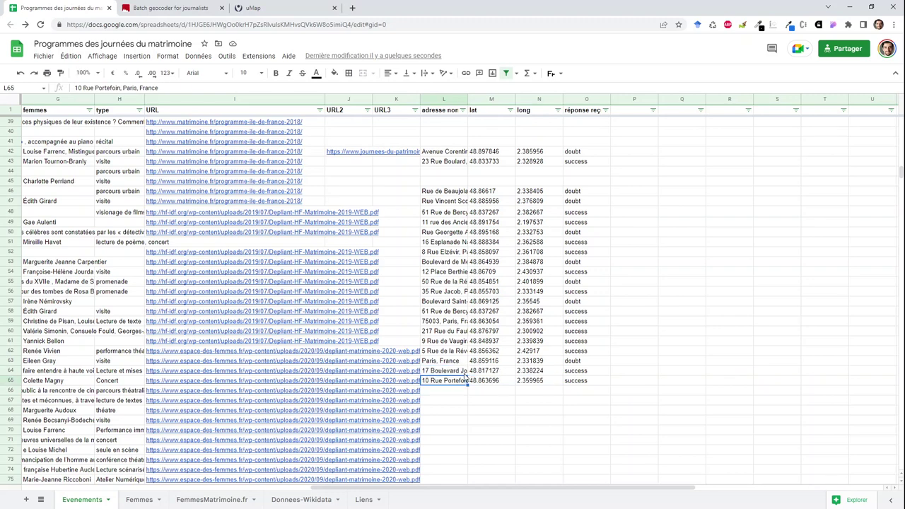
key(Left)
key(Left)
key(Left)
key(Left)
key(Left)
key(Left)
key(Left)
key(Left)
key(Left)
key(Left)
key(Left)
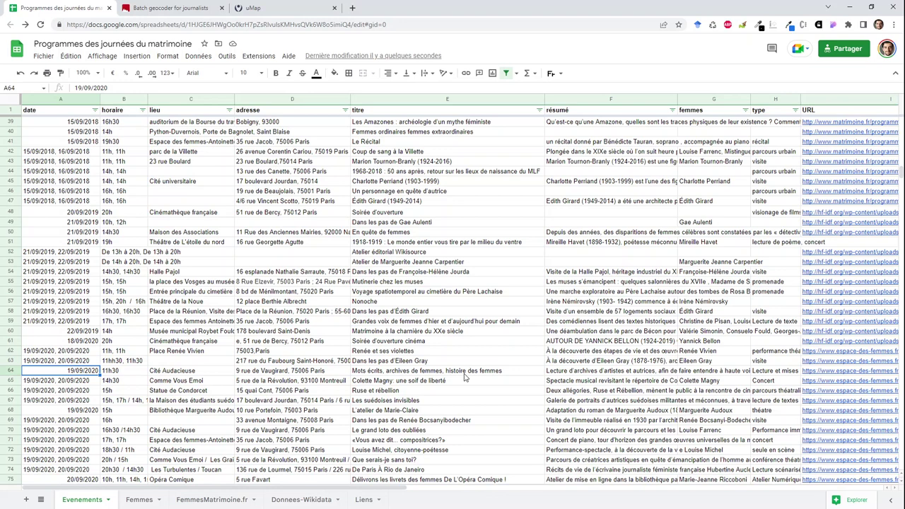
key(Right)
key(Right)
key(Right)
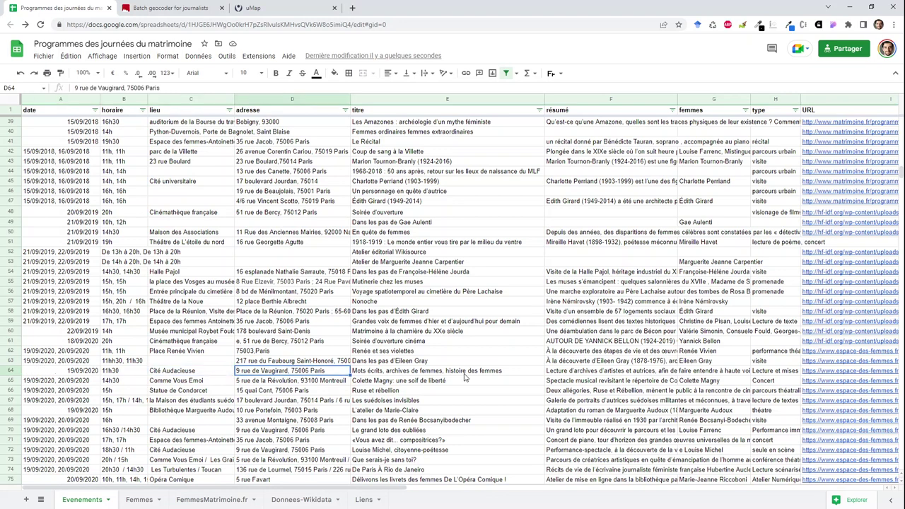
key(Down)
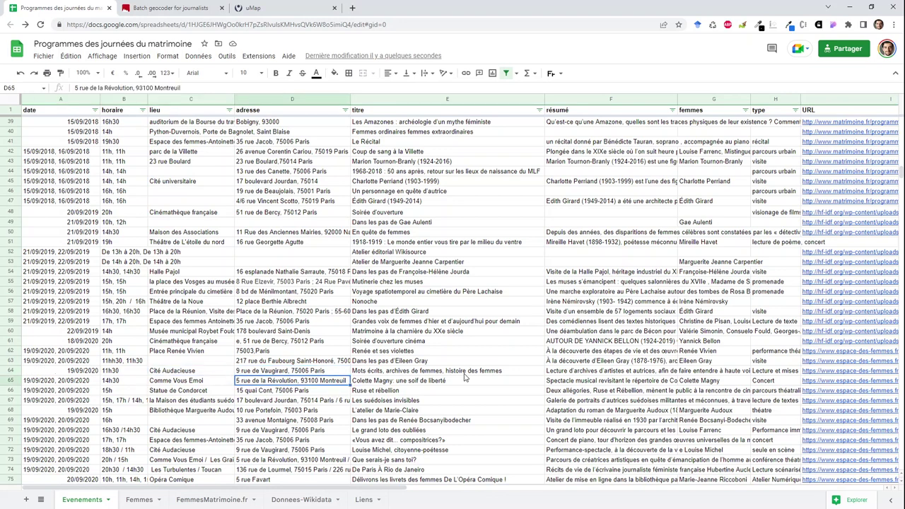
Follow row 65 from its original address across to the geocoding columns and back to check the alignment
key(Right)
key(Right)
key(Right)
key(Right)
key(Right)
key(Right)
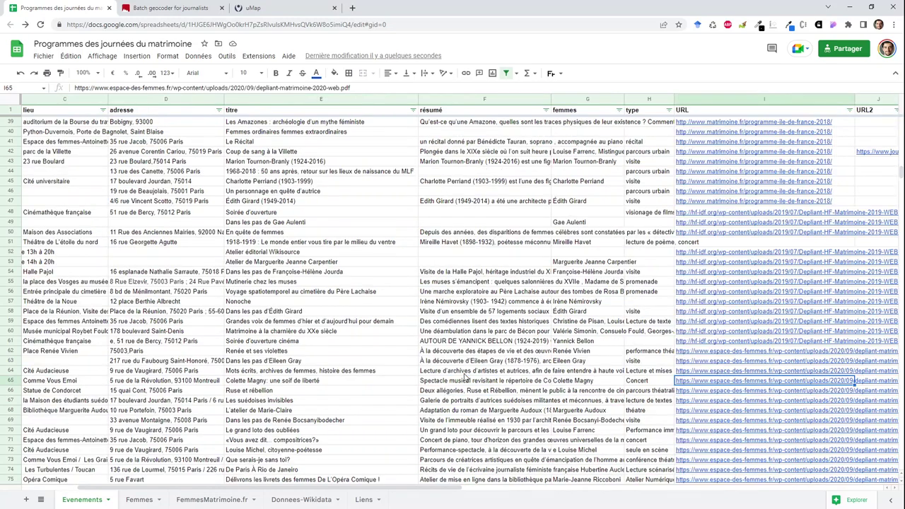
key(Right)
key(Right)
key(Right)
key(Left)
key(Left)
key(Left)
key(Left)
key(Left)
key(Left)
key(Left)
key(Left)
key(Left)
key(Left)
key(Left)
key(Left)
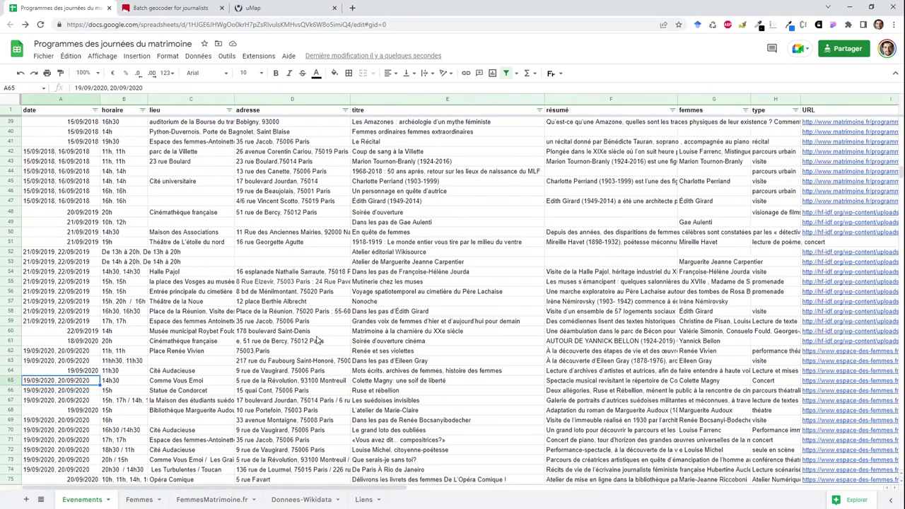
Examine the blank adresse cell D52 and the addresses just above it as a possible cause of misaligned rows
drag(279, 245, 279, 252)
click(280, 252)
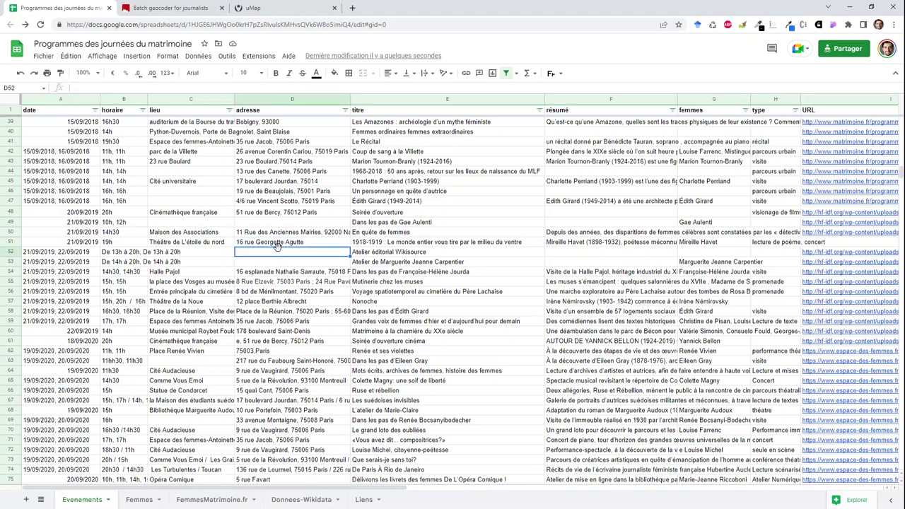
key(Up)
key(Up)
key(Down)
key(Down)
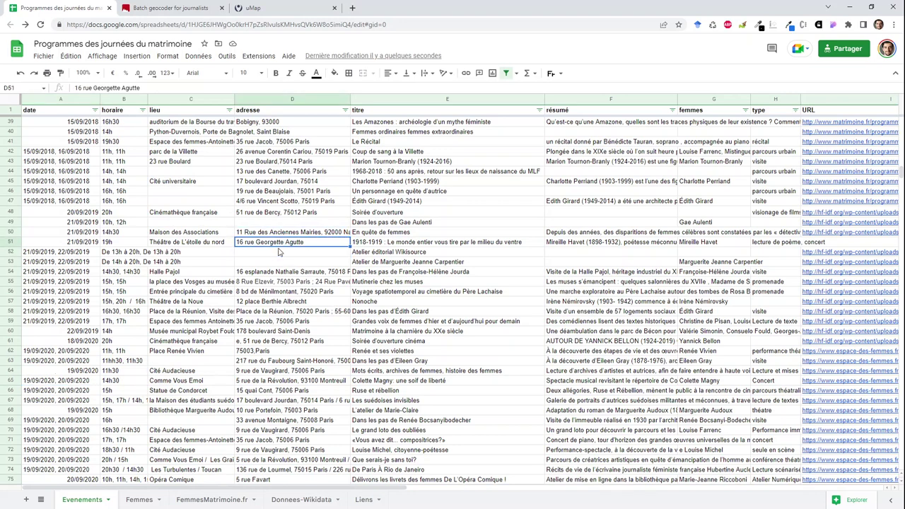
Compare the original address in row 50 with the geocoded result pasted on the same row
key(Up)
key(Up)
key(Right)
key(Right)
key(Right)
key(Right)
key(Right)
key(Right)
key(Right)
key(Right)
key(Right)
key(Right)
key(Right)
key(Right)
key(Right)
key(Right)
key(Right)
key(Right)
key(Right)
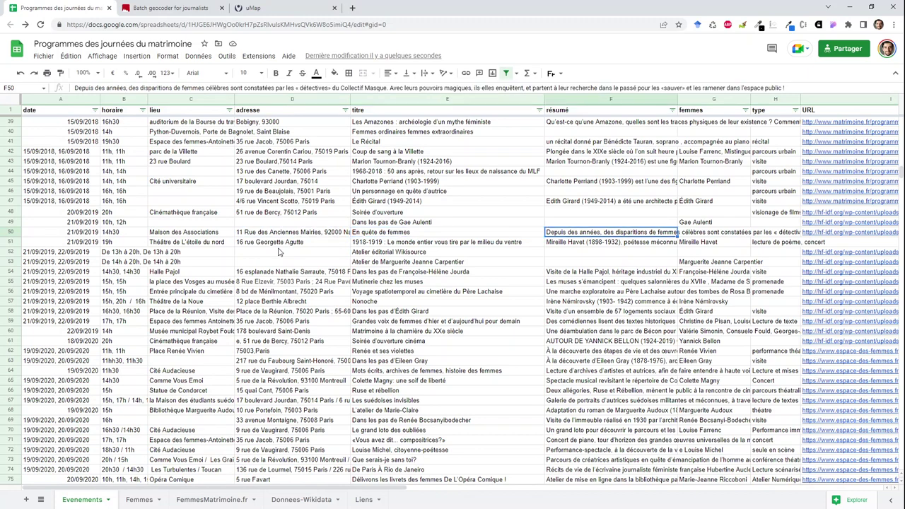
key(Left)
key(Left)
key(Left)
key(Left)
key(Left)
key(Left)
key(Left)
key(Left)
key(Left)
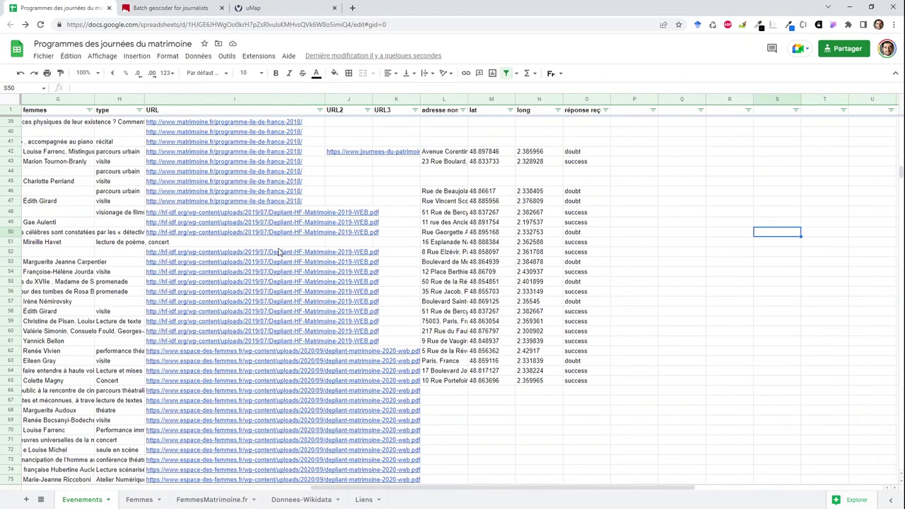
Shift the geocoded block L50:O65 down two rows so it starts at L52, and clear L50:O51
key(Left)
key(Left)
key(Right)
key(Right)
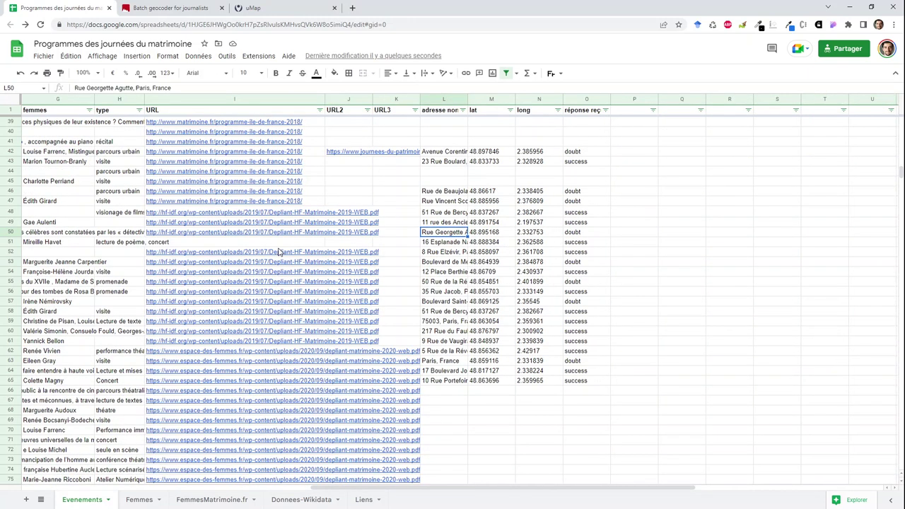
shift+click(577, 383)
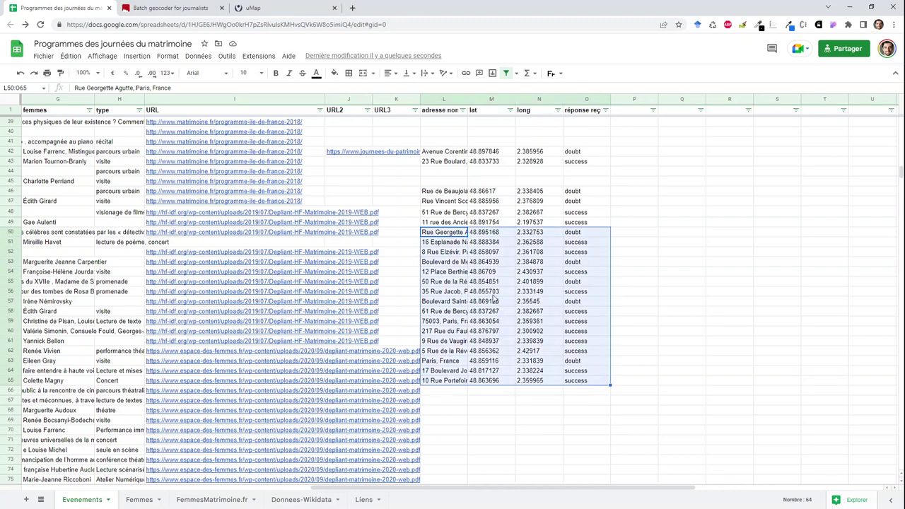
key(ctrl+c)
click(447, 254)
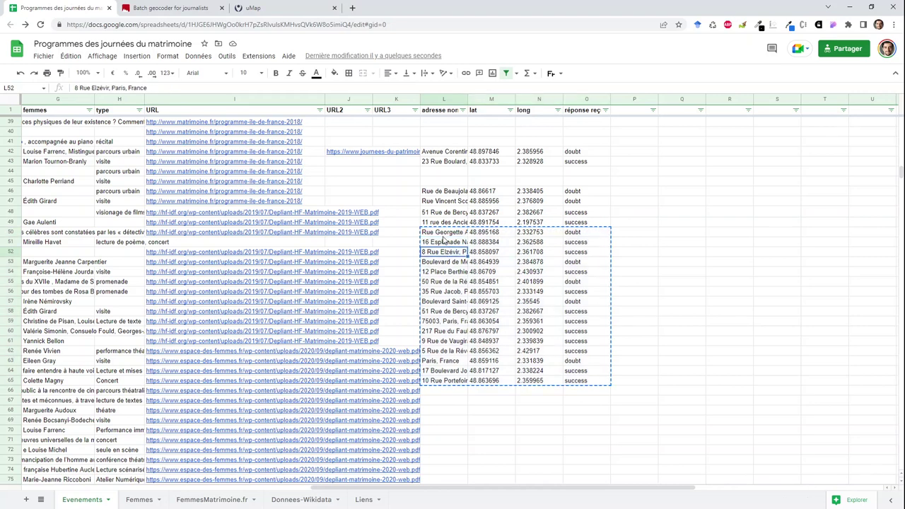
key(ctrl+v)
drag(445, 236, 572, 245)
key(Delete)
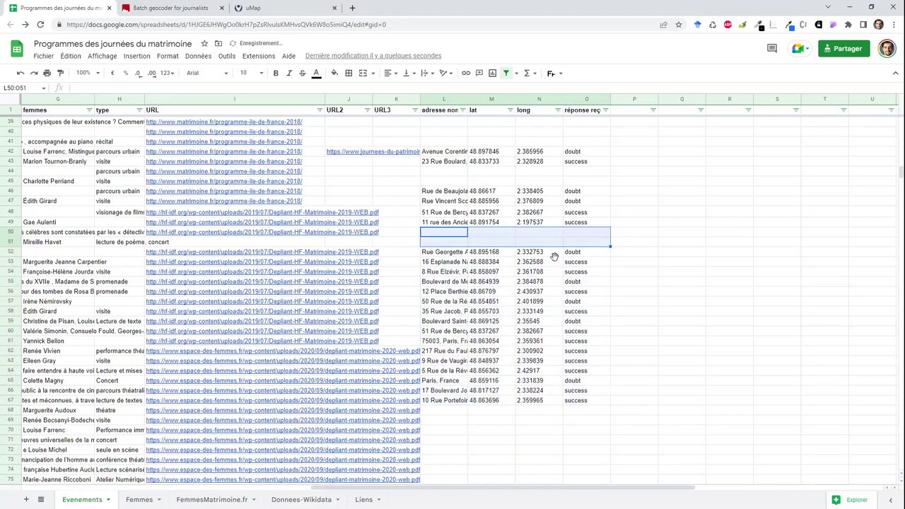
Check the original adresse values around rows 51 to 54 against the shifted geocoding results
click(556, 262)
key(Home)
key(Home)
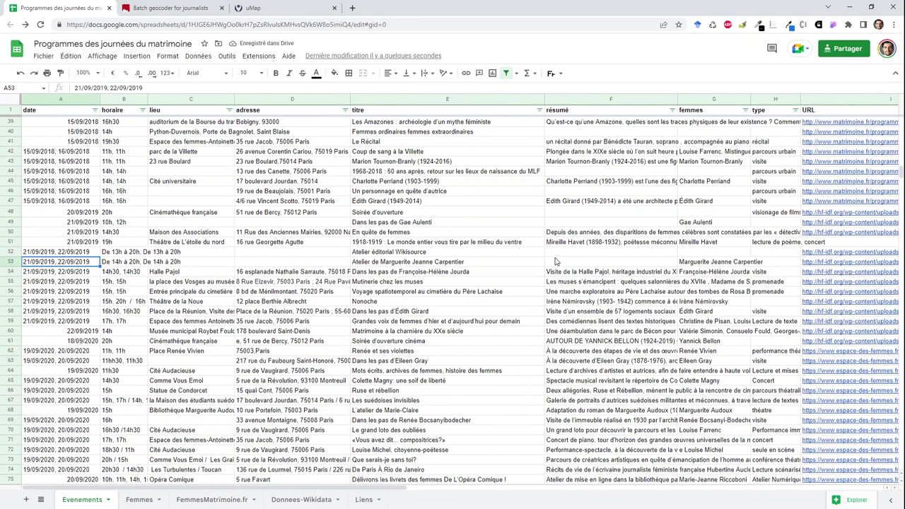
key(Up)
key(Up)
key(Down)
key(Down)
key(Down)
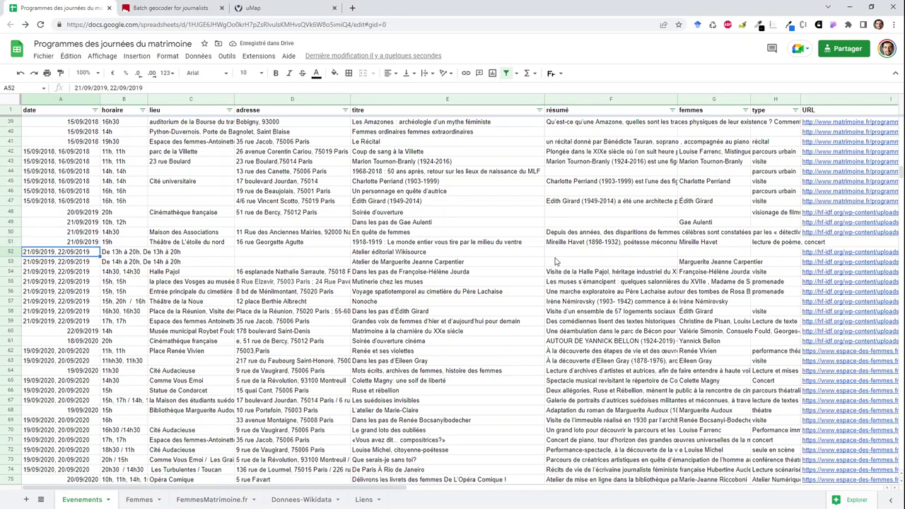
Follow row 54 across to the geocoding columns and compare its normalized address and coordinates with the original
key(Right)
key(Right)
key(Right)
key(Right)
key(Right)
key(Right)
key(Right)
key(Right)
key(Right)
key(Right)
key(Right)
key(Right)
key(Right)
key(Right)
key(Right)
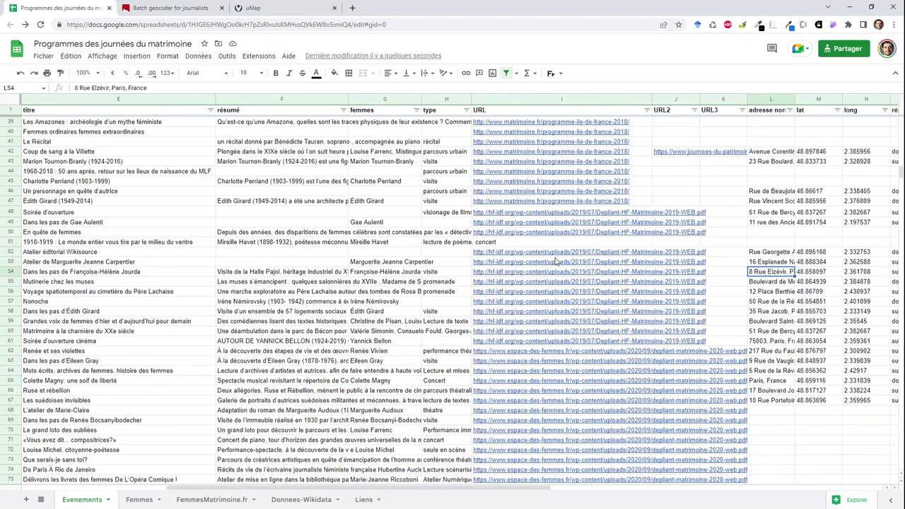
key(Left)
key(Left)
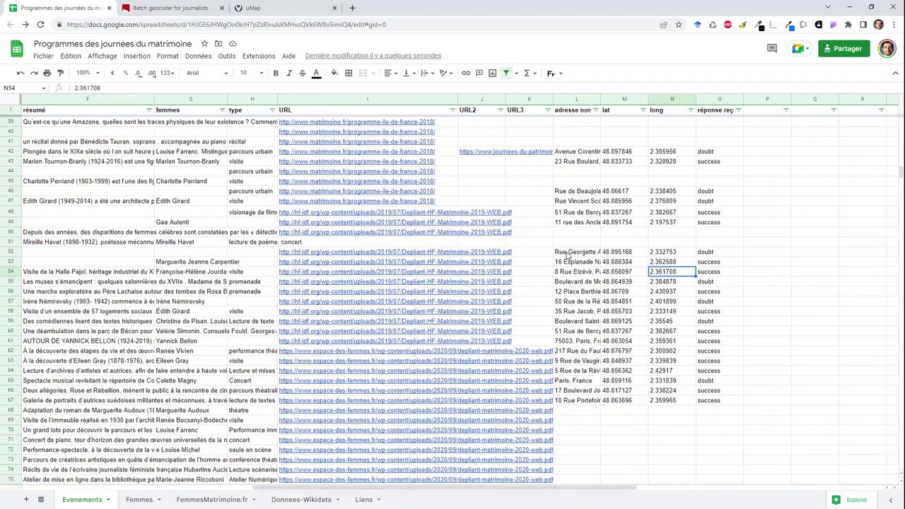
Freeze columns A to D and bring the geocoding columns alongside the original addresses
click(566, 256)
key(Left)
key(Home)
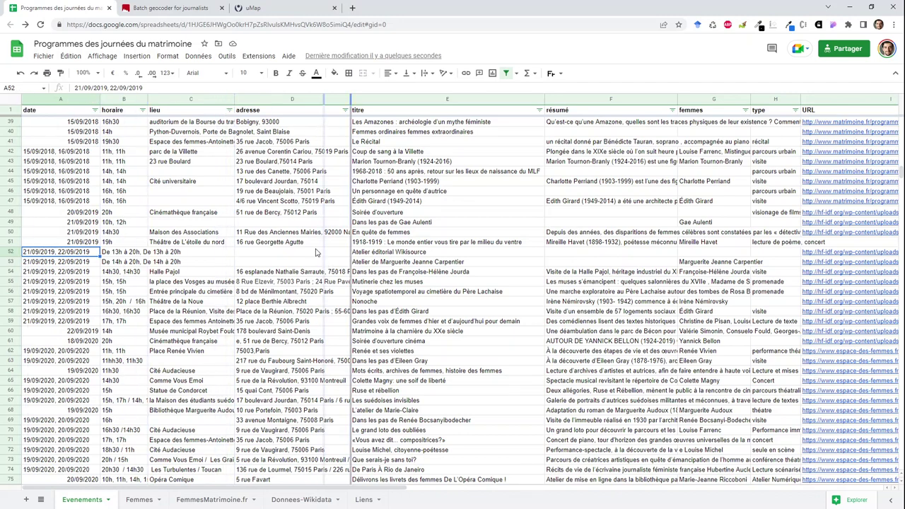
key(Up)
key(Right)
key(Right)
key(Right)
key(Right)
key(Right)
key(Right)
key(Right)
key(Right)
key(Right)
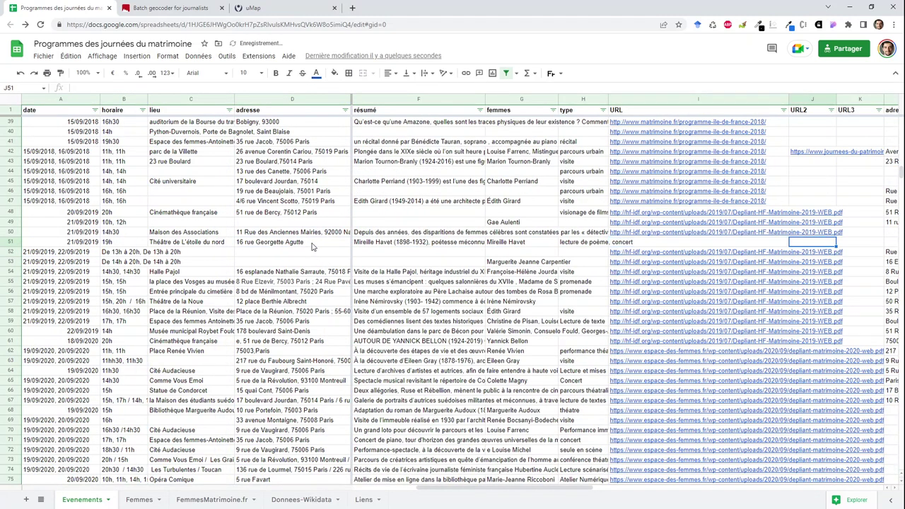
key(Right)
key(Right)
key(Right)
key(Right)
key(Right)
key(Right)
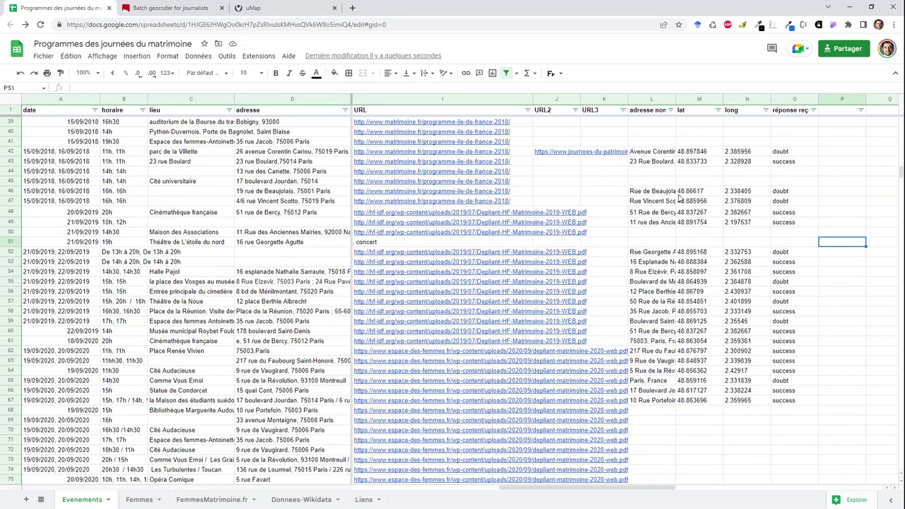
Move the geocoded result from L52:O52 up to L51:O51, beside its matching original address
click(695, 172)
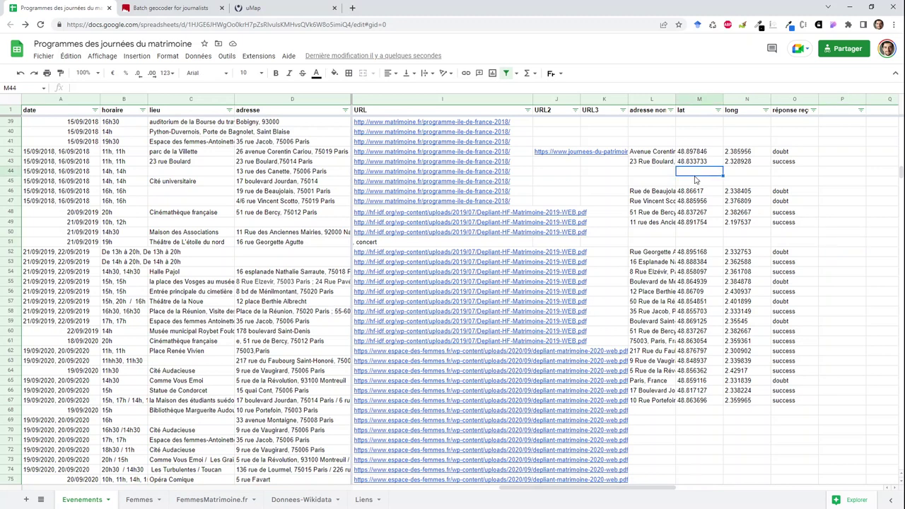
click(653, 192)
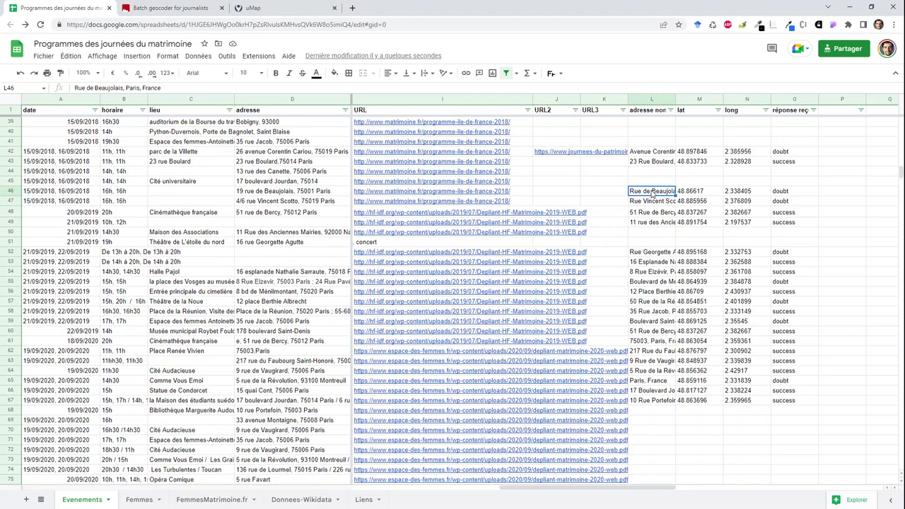
click(650, 253)
key(shift+Right)
key(shift+Right)
key(shift+Right)
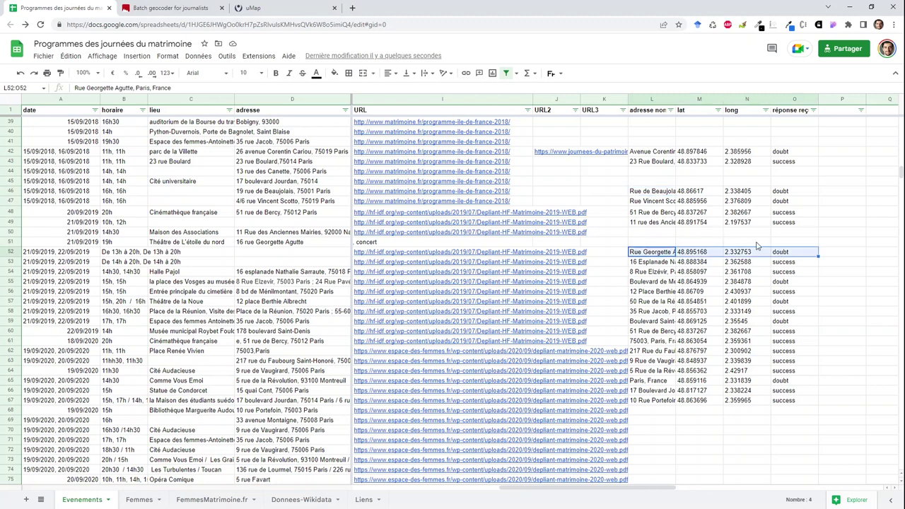
key(ctrl+c)
click(652, 233)
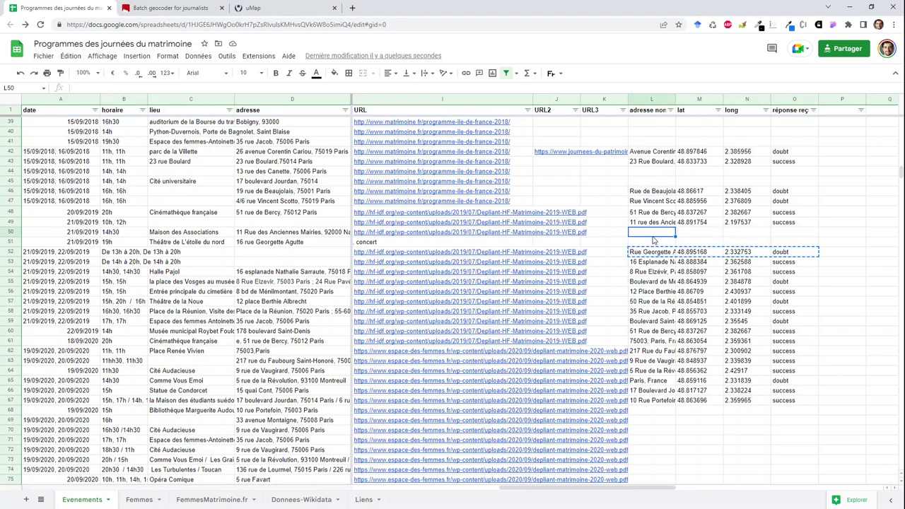
click(652, 241)
key(ctrl+v)
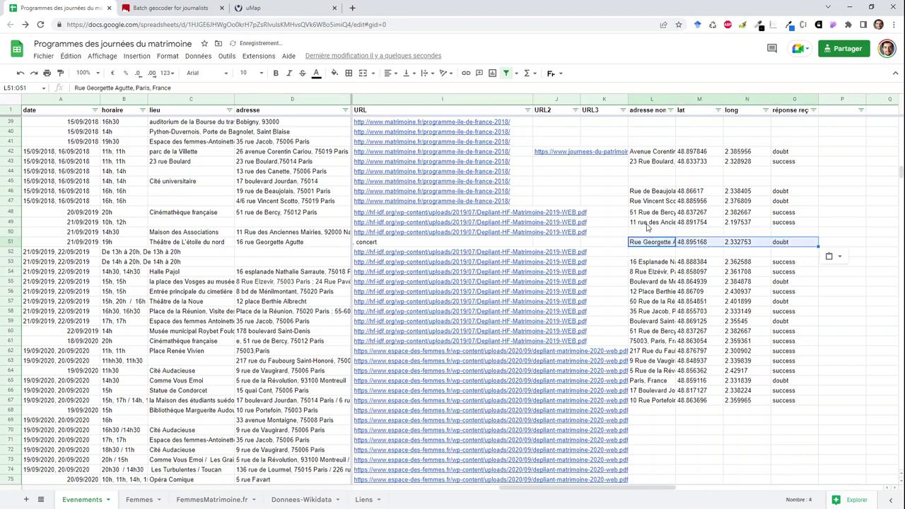
Move the geocoded result from L49:O49 down to L50:O50, leaving row 49's geocoding cells empty
drag(647, 222, 782, 223)
key(ctrl+x)
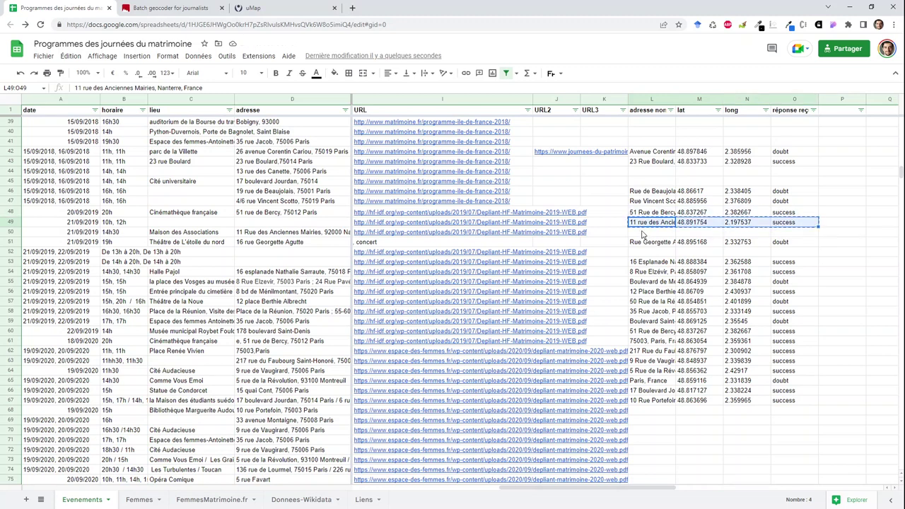
click(643, 234)
key(ctrl+v)
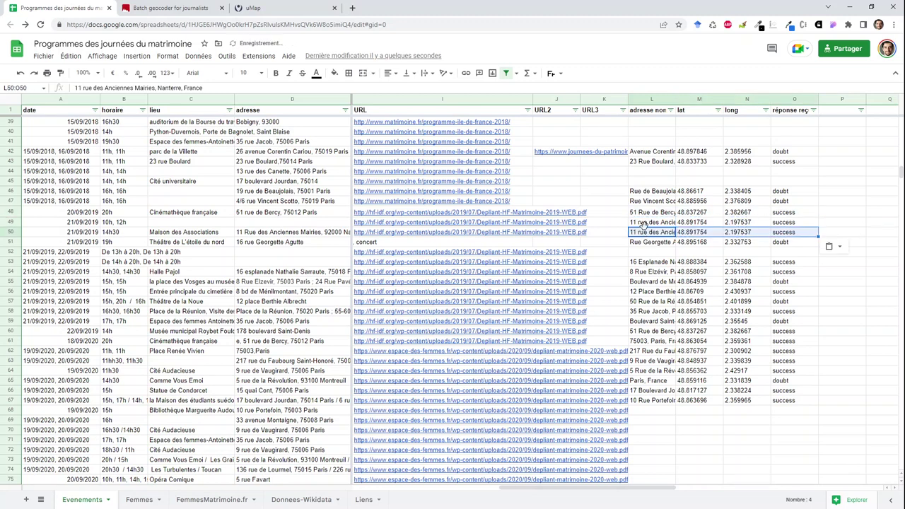
click(645, 222)
shift+click(781, 227)
key(Delete)
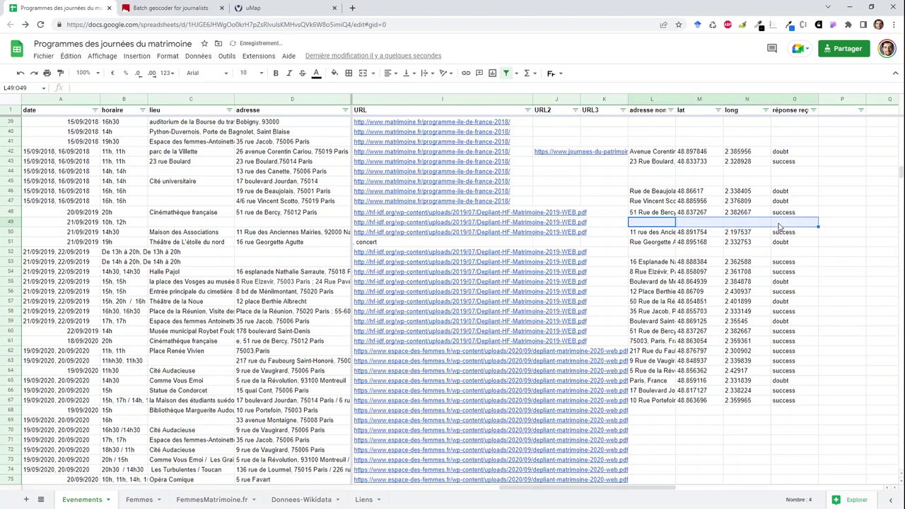
Shift the geocoded block L53:O67 down one row to start at L54, and clear L53:O53
click(681, 192)
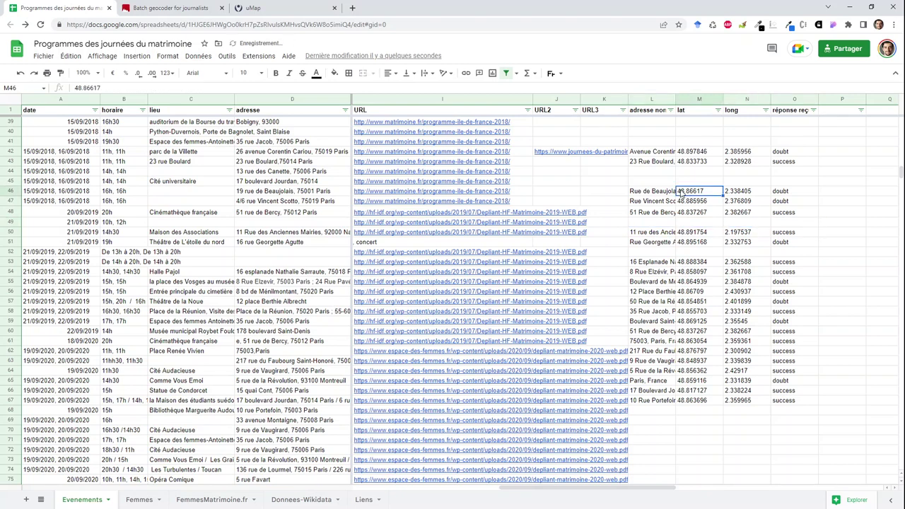
click(669, 263)
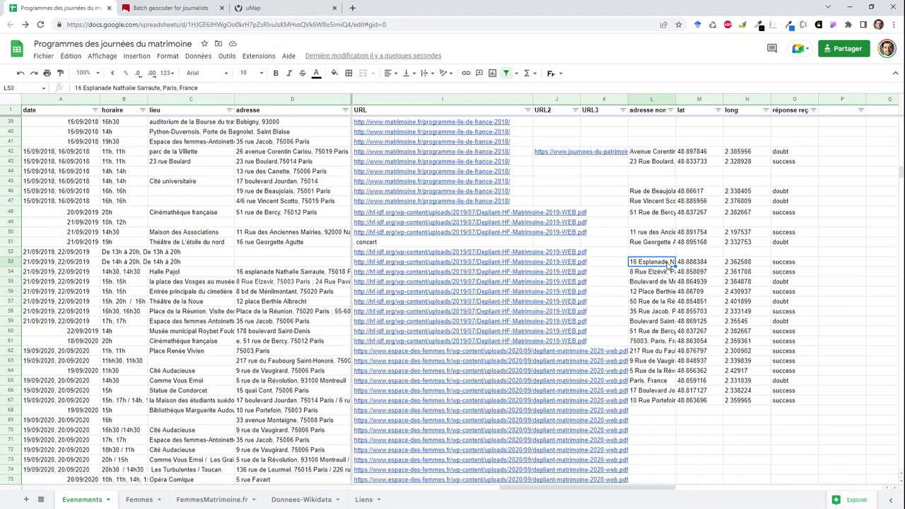
shift+click(778, 402)
click(662, 274)
key(ctrl+v)
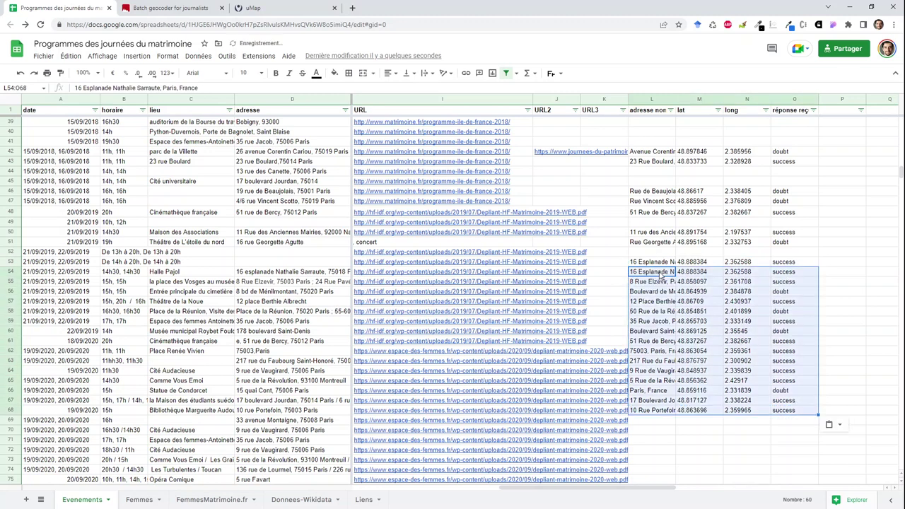
click(661, 265)
shift+click(792, 266)
key(Delete)
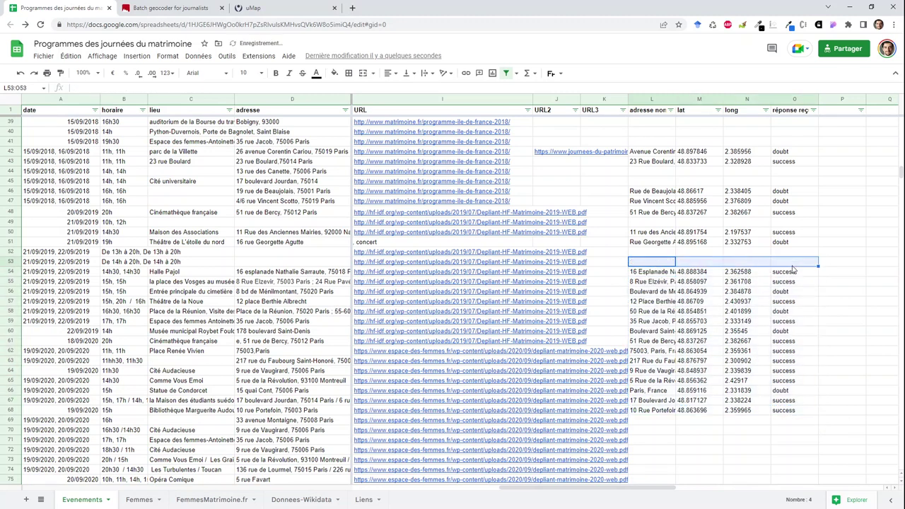
Compare each normalized address from L54 to L68 with the original adresse on the same row
key(Down)
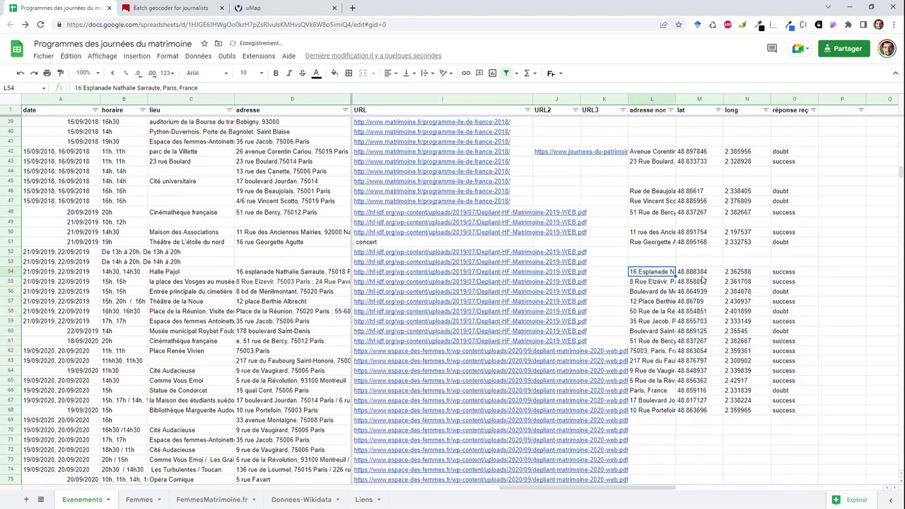
key(Down)
key(Down)
key(Down)
key(Down)
key(Down)
key(Down)
key(Down)
key(Down)
key(Up)
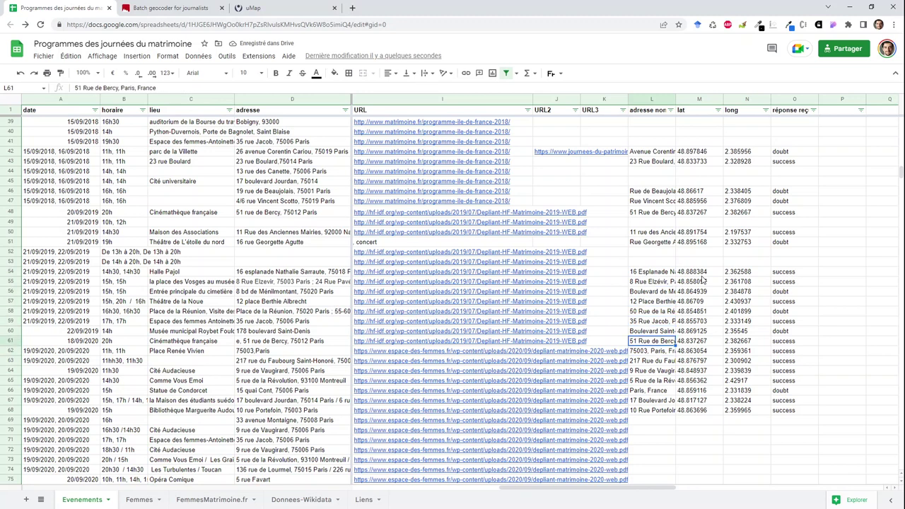
key(Down)
key(Down)
key(Down)
key(Down)
key(Down)
key(Down)
key(Down)
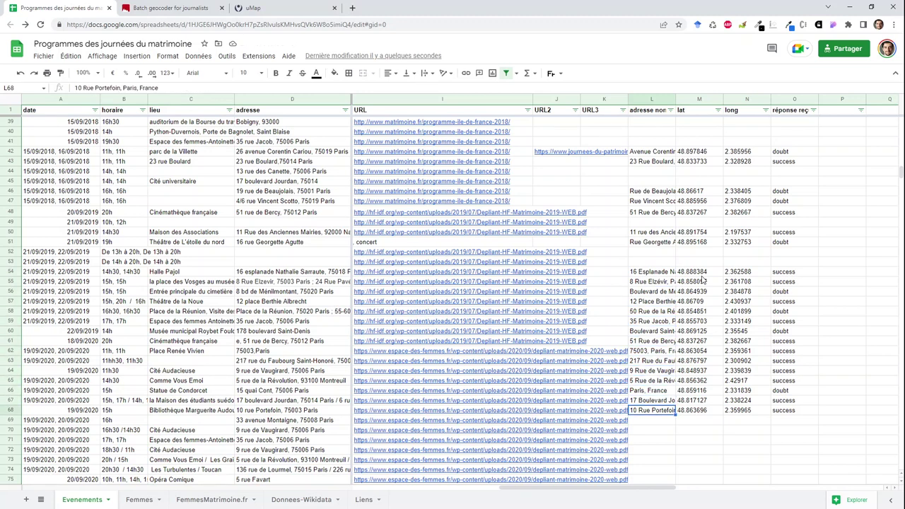
key(Home)
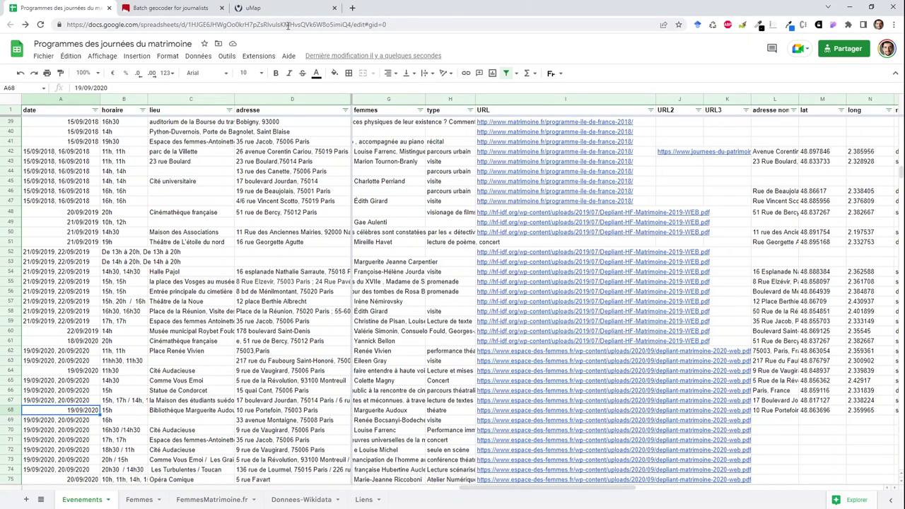
Download the Evenements sheet as a comma-separated values (.csv) file
click(45, 56)
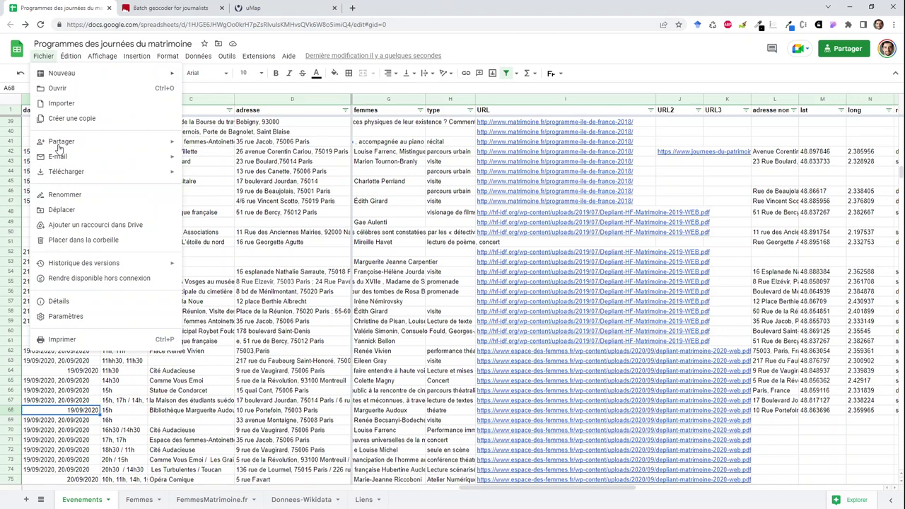
mouse_move(63, 175)
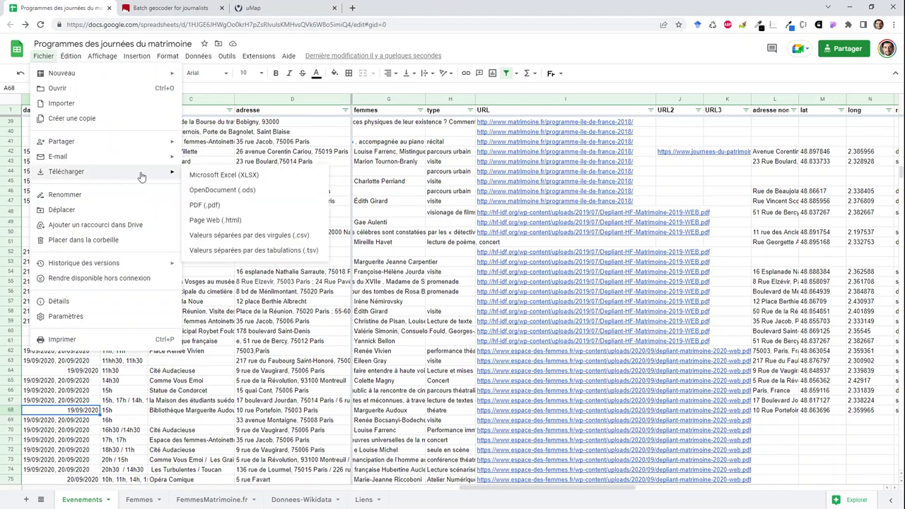
click(249, 241)
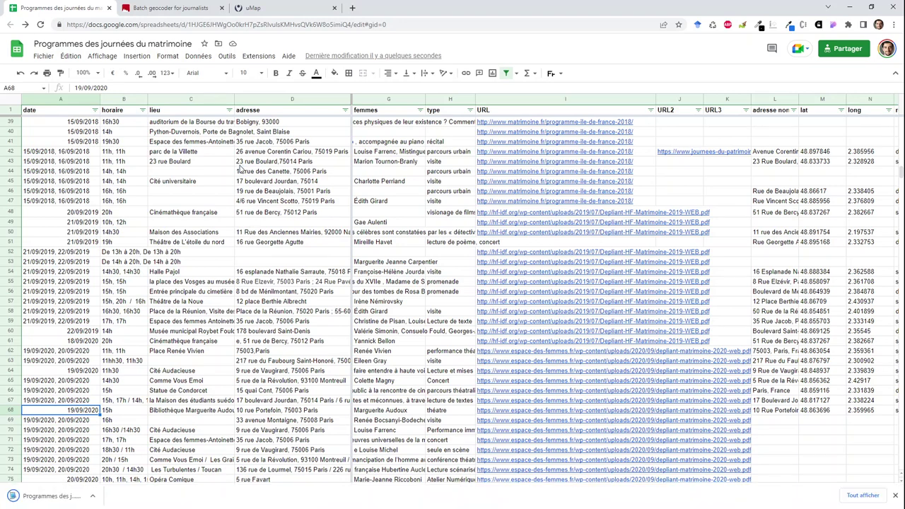
Switch to uMap and open the "Test événements matrimoine" map in edit mode
click(257, 9)
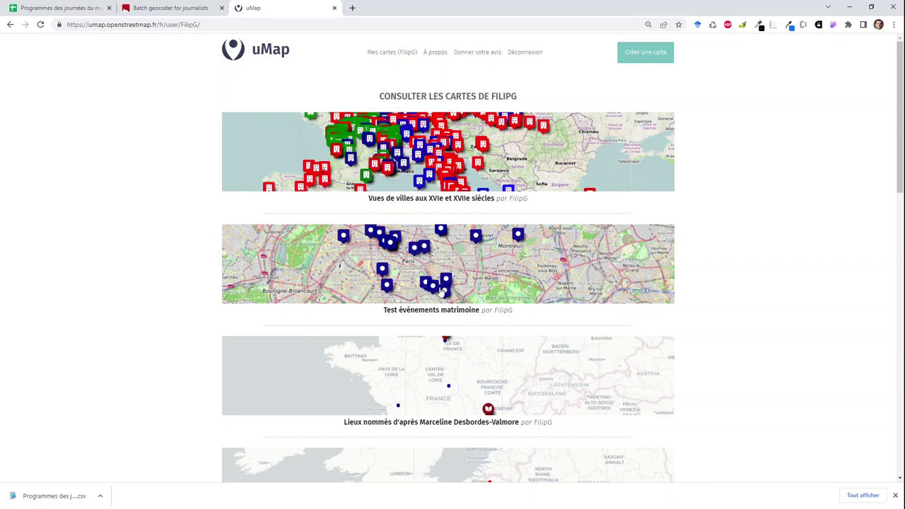
click(427, 312)
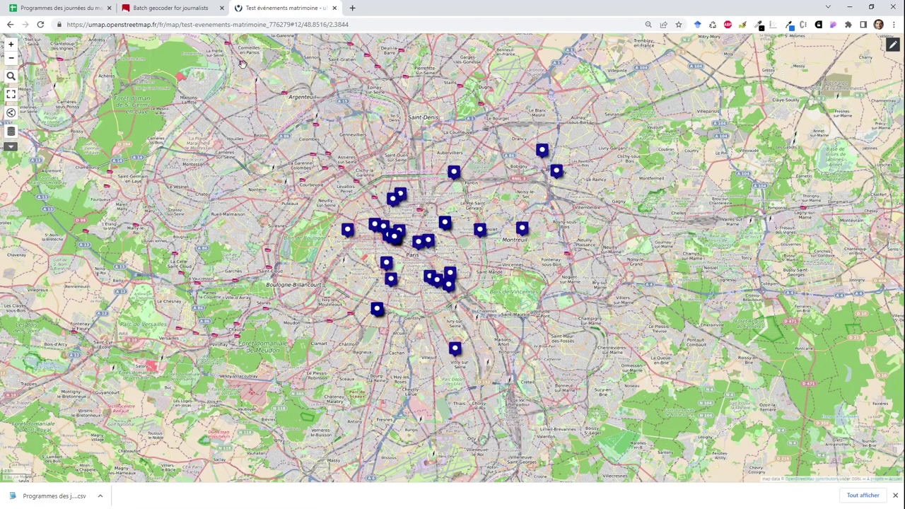
click(892, 45)
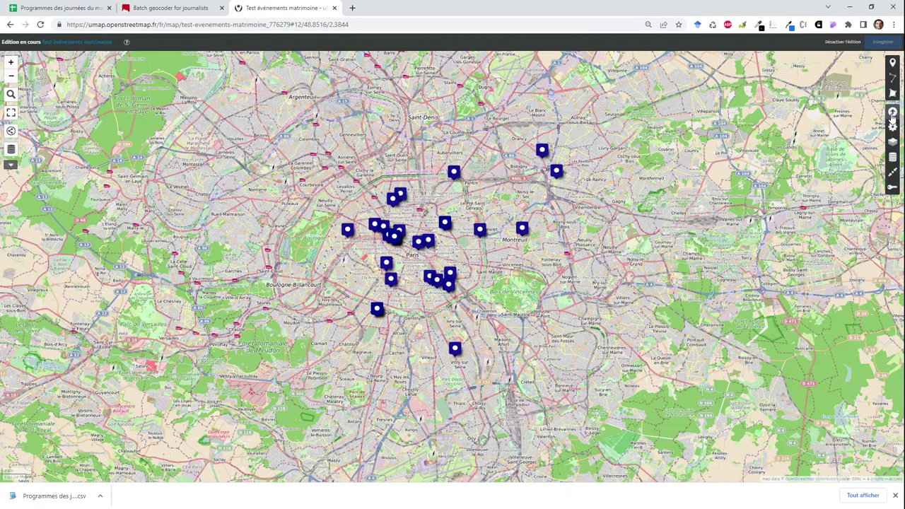
Import the downloaded Evenements CSV file in csv format into the "Programmes des journées du matrimoine - Evenements" layer, replacing the layer's content
click(892, 115)
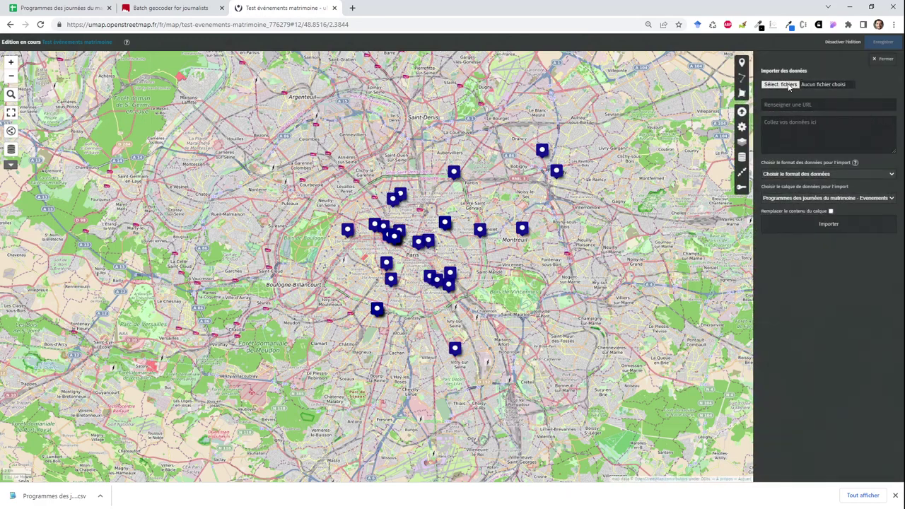
click(789, 85)
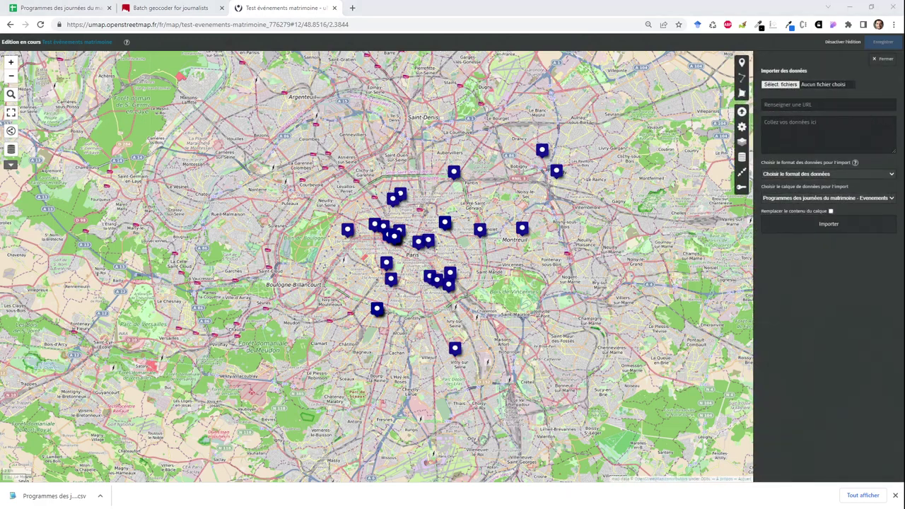
double_click(812, 173)
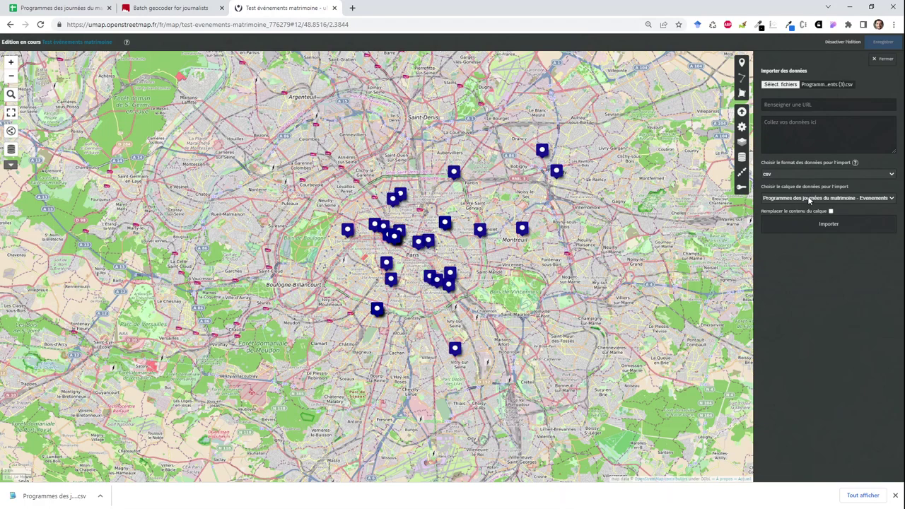
click(809, 197)
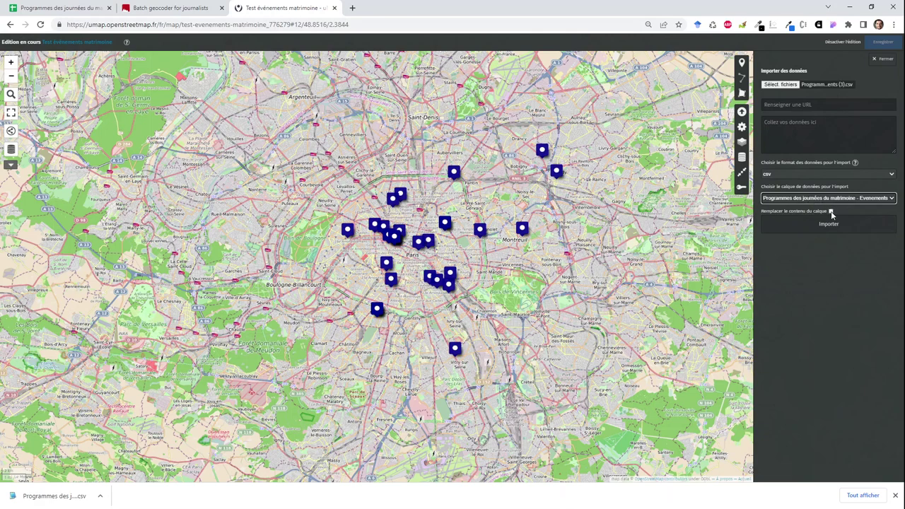
click(831, 212)
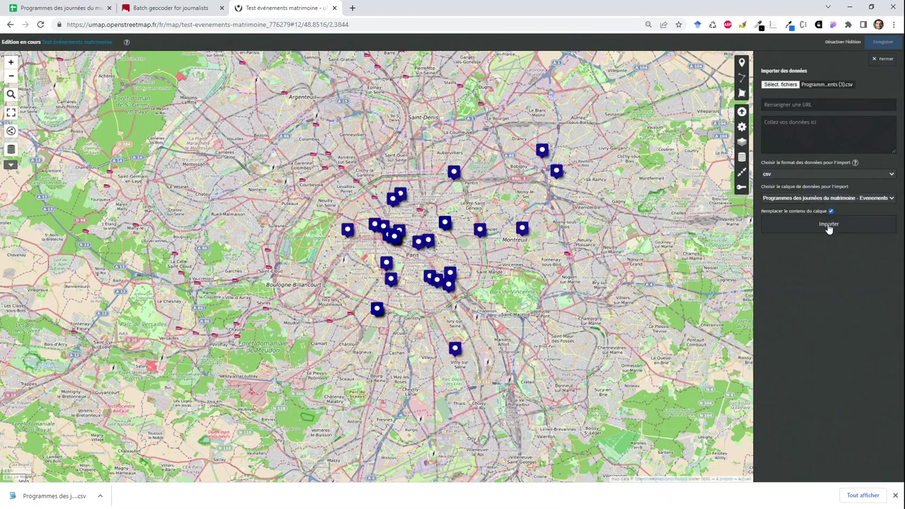
click(829, 225)
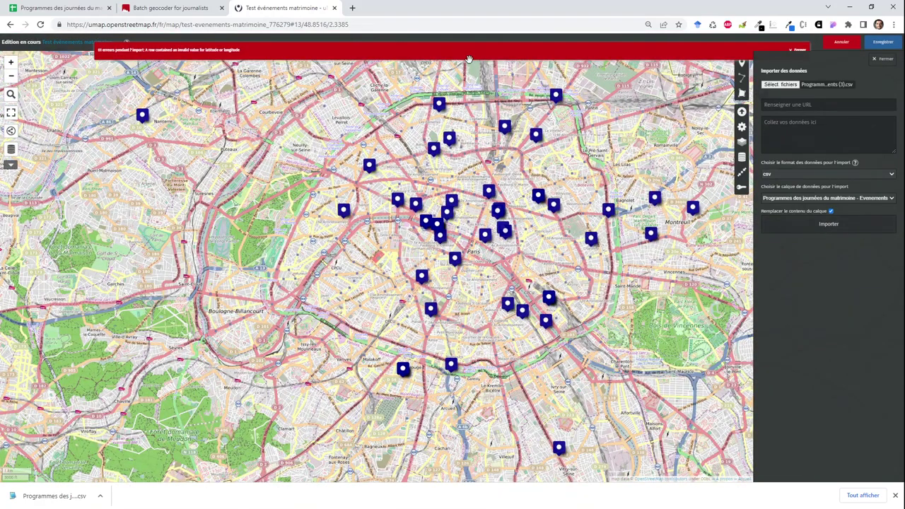
click(799, 49)
Save the map with the imported events and disable editing
click(882, 42)
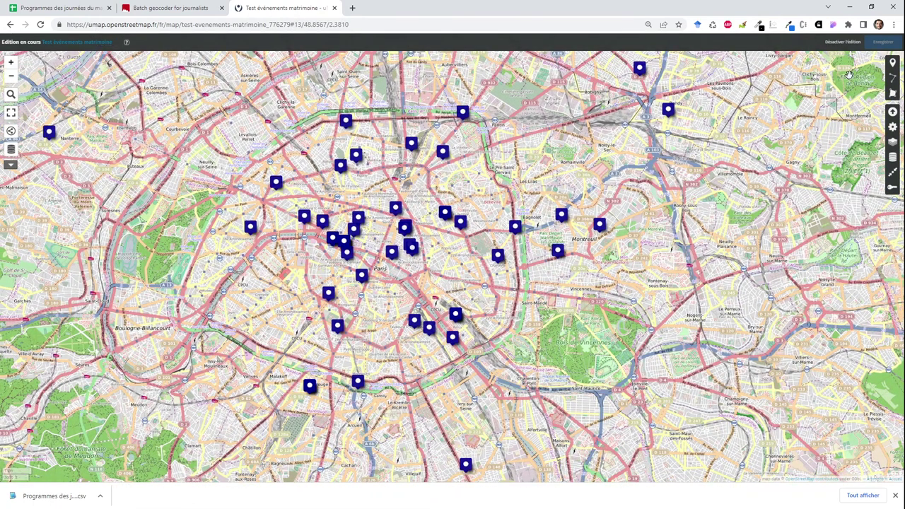
click(830, 41)
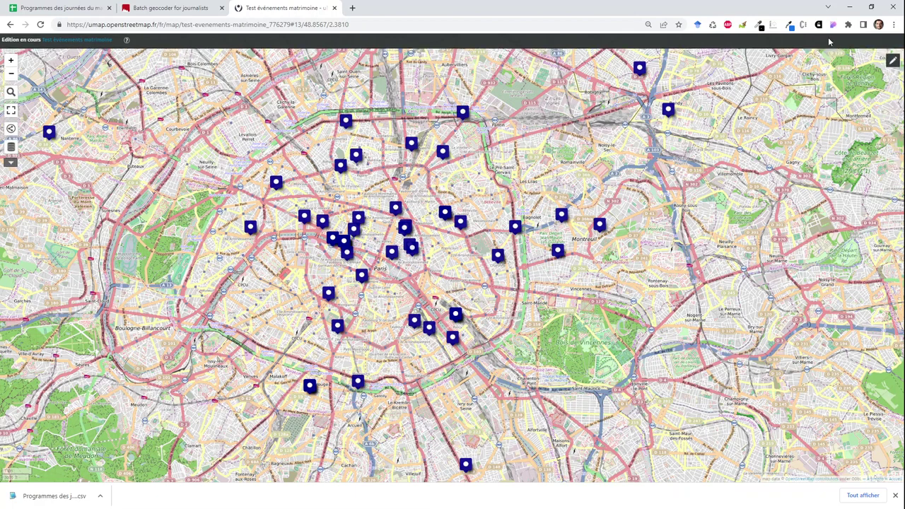
Inspect the title, address and link of several event markers in northern and central Paris
click(441, 156)
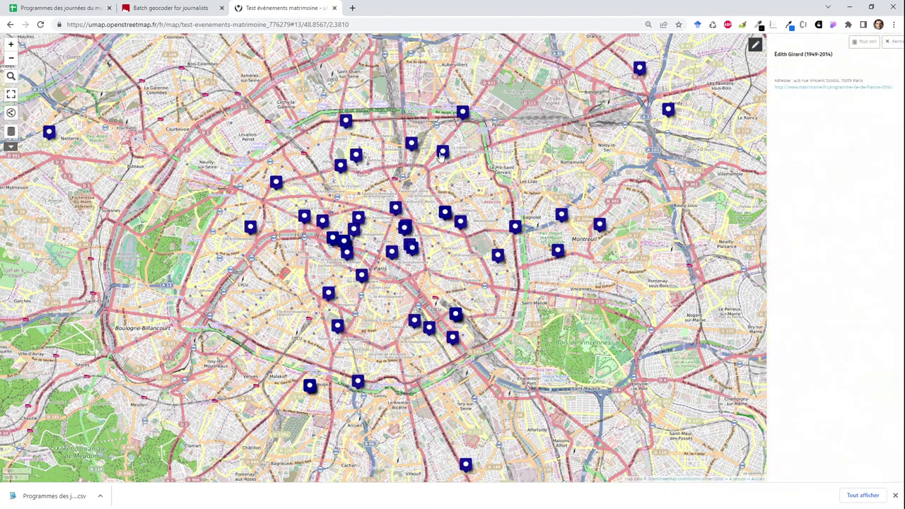
click(396, 214)
click(405, 227)
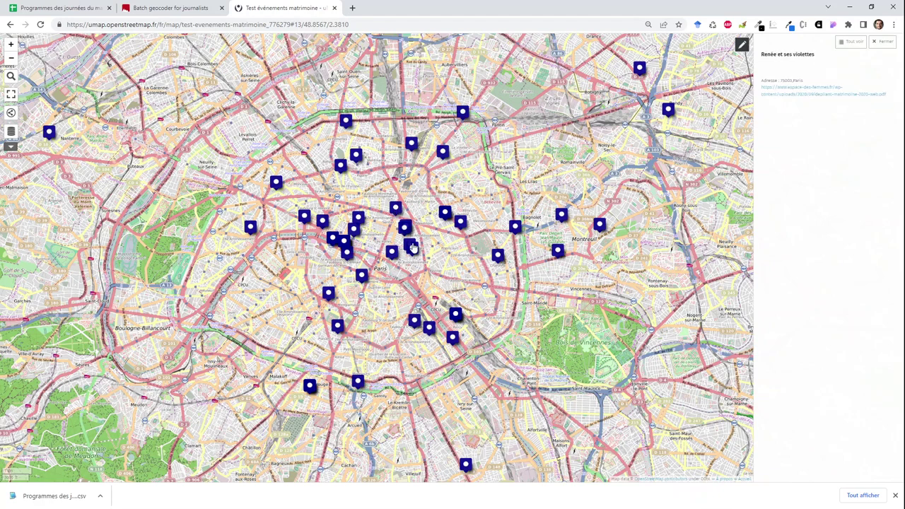
click(412, 247)
click(393, 254)
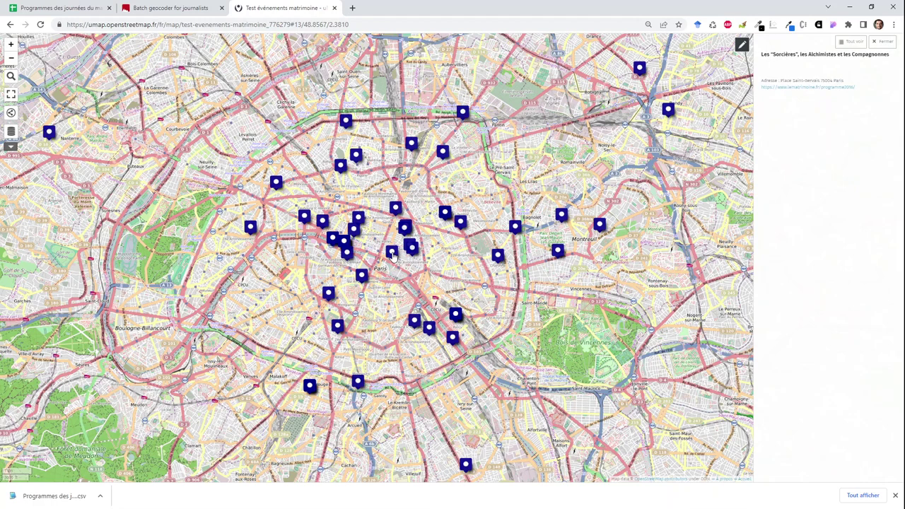
click(881, 41)
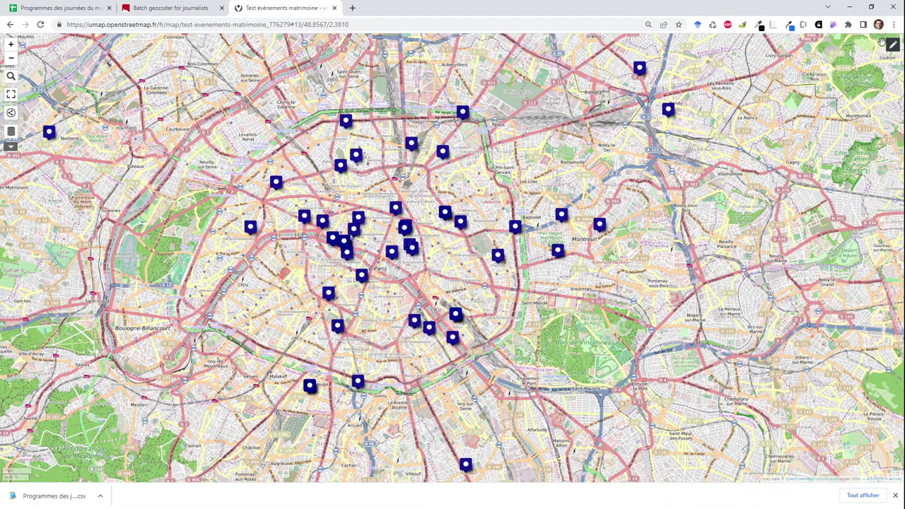
Re-enable editing of the map and open the list of data layers
click(892, 44)
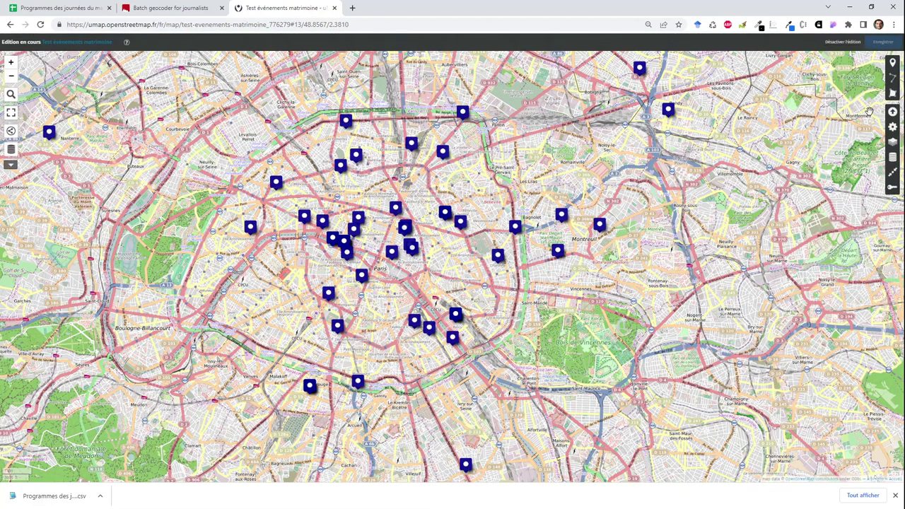
click(892, 160)
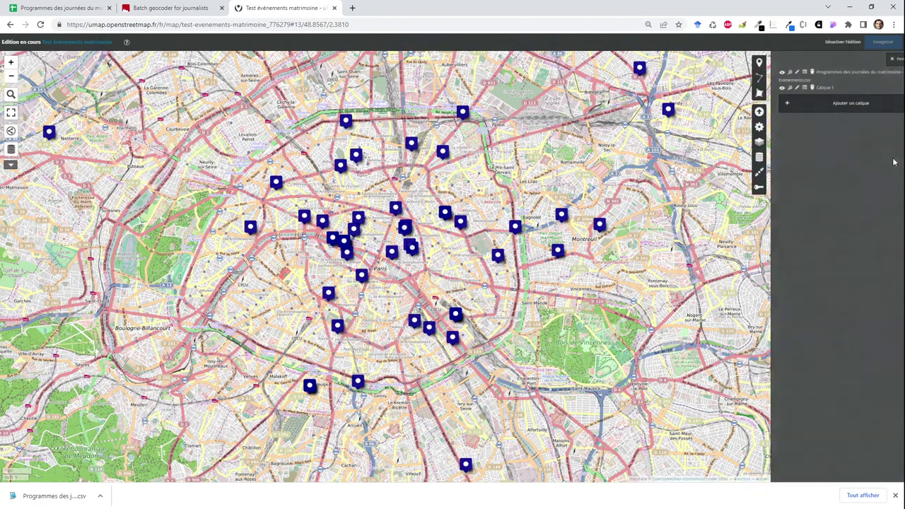